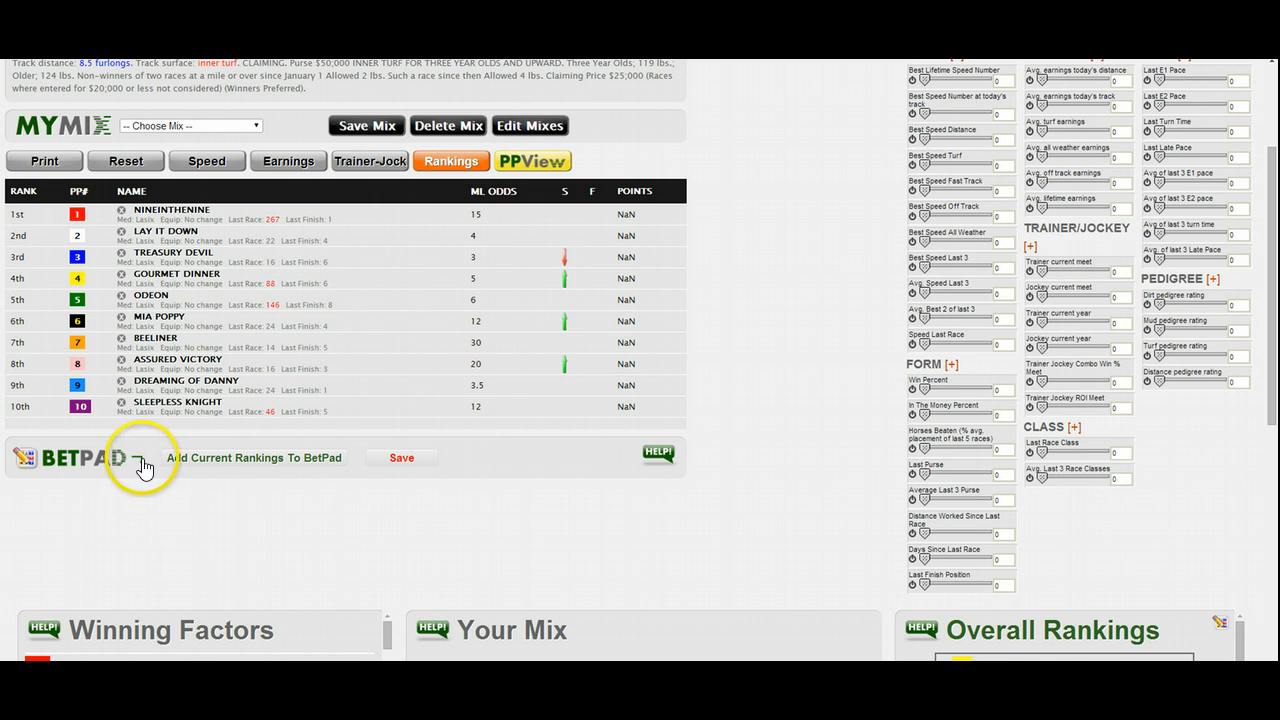
- Expand the BetPad section beneath the race's horse rankings
click(140, 458)
scroll(140, 458, down, 3)
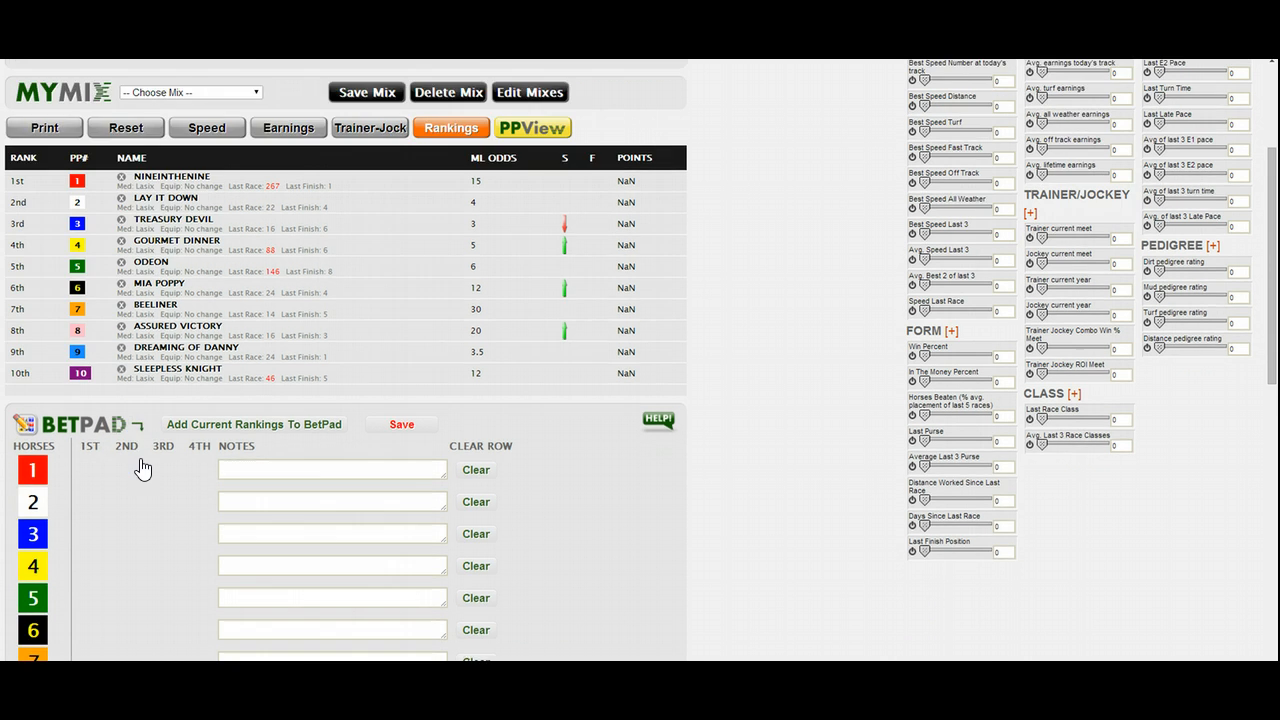
click(197, 293)
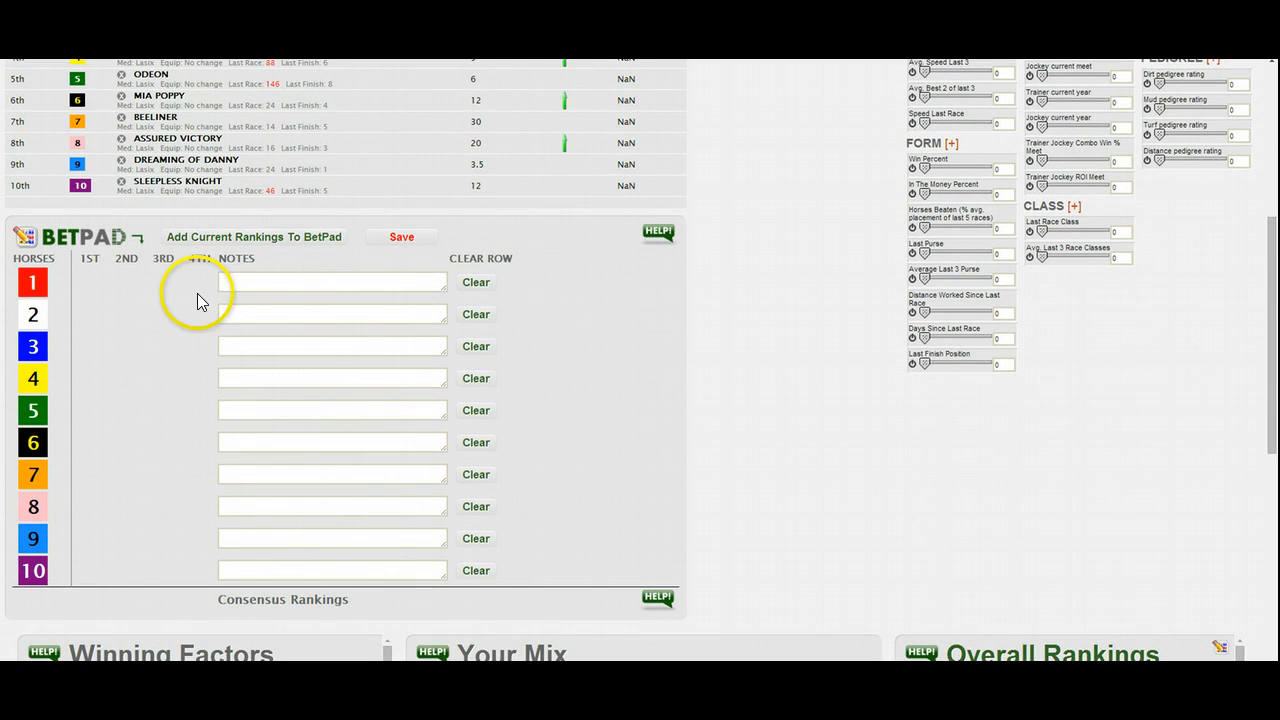
click(138, 242)
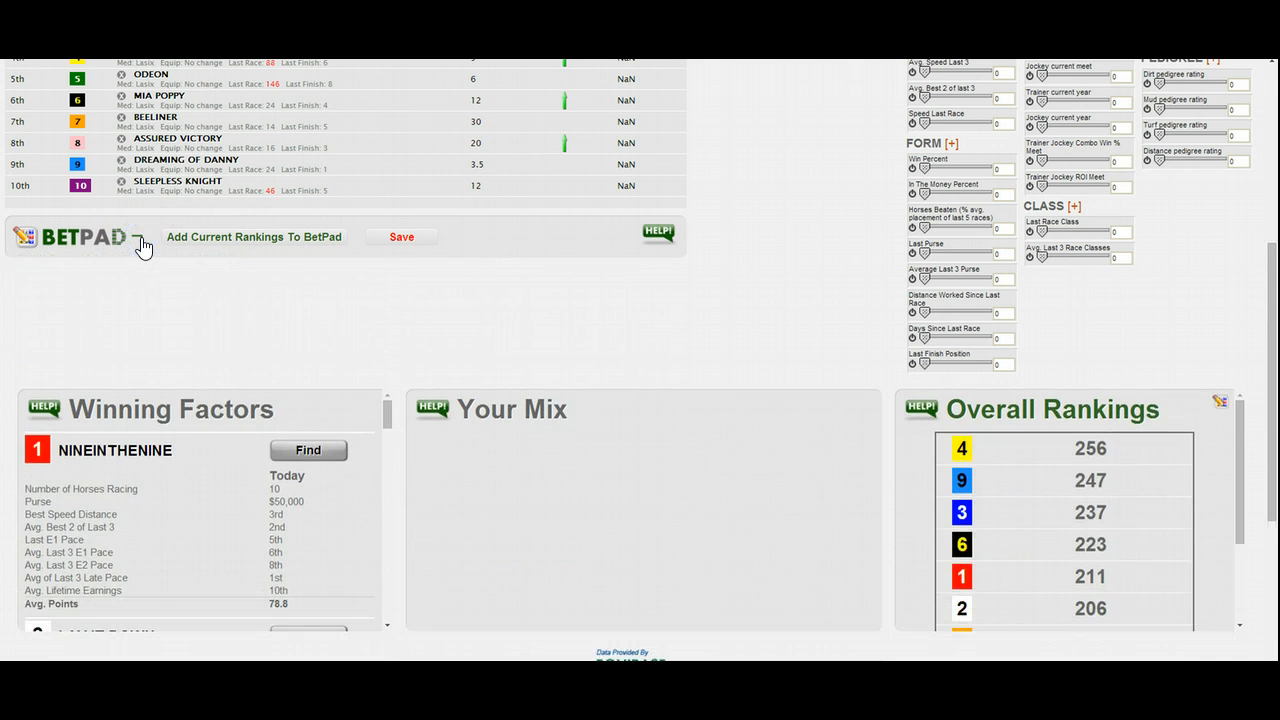
click(141, 243)
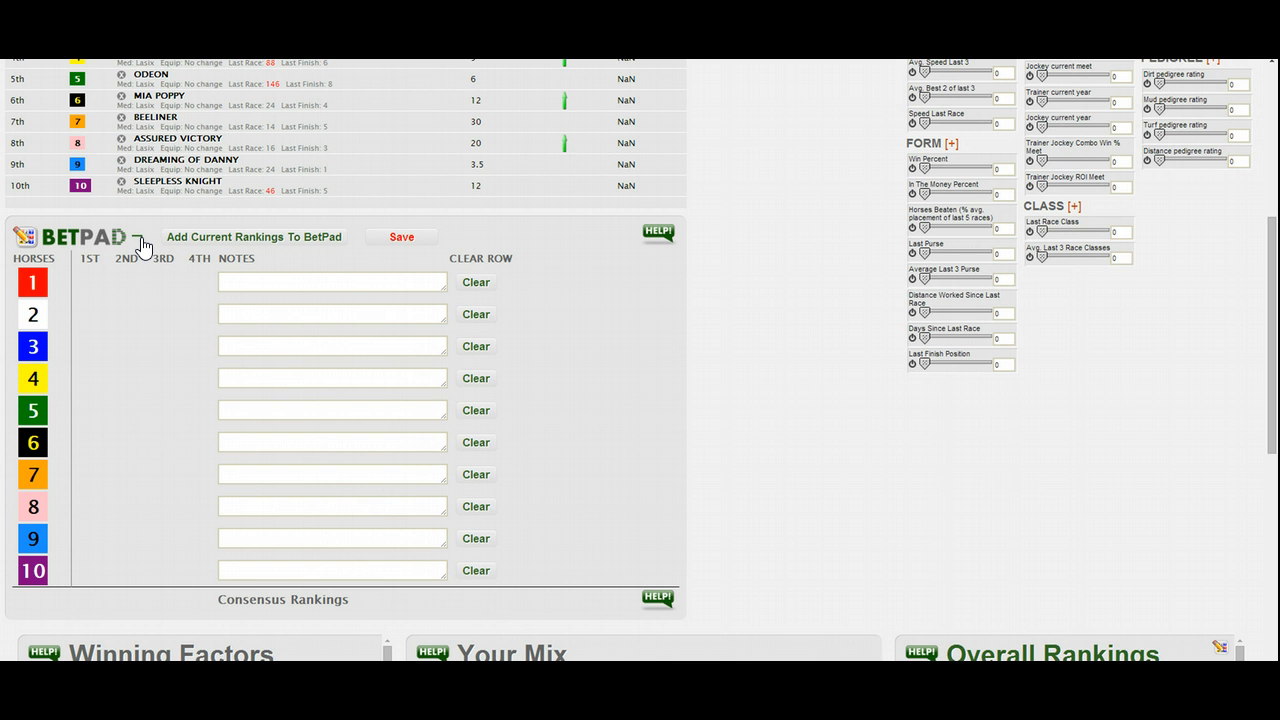
- Scratch the horse Sleepless Knight from the race rankings
scroll(150, 243, up, 3)
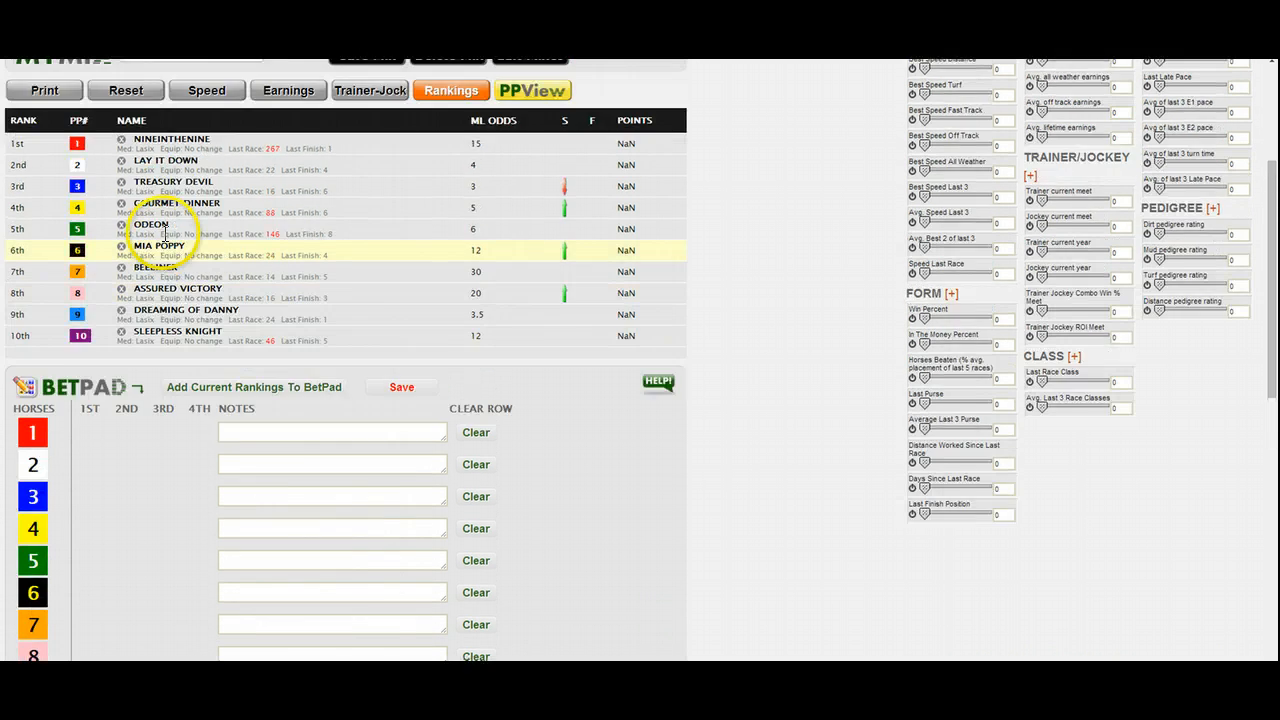
scroll(207, 220, up, 1)
scroll(205, 225, down, 1)
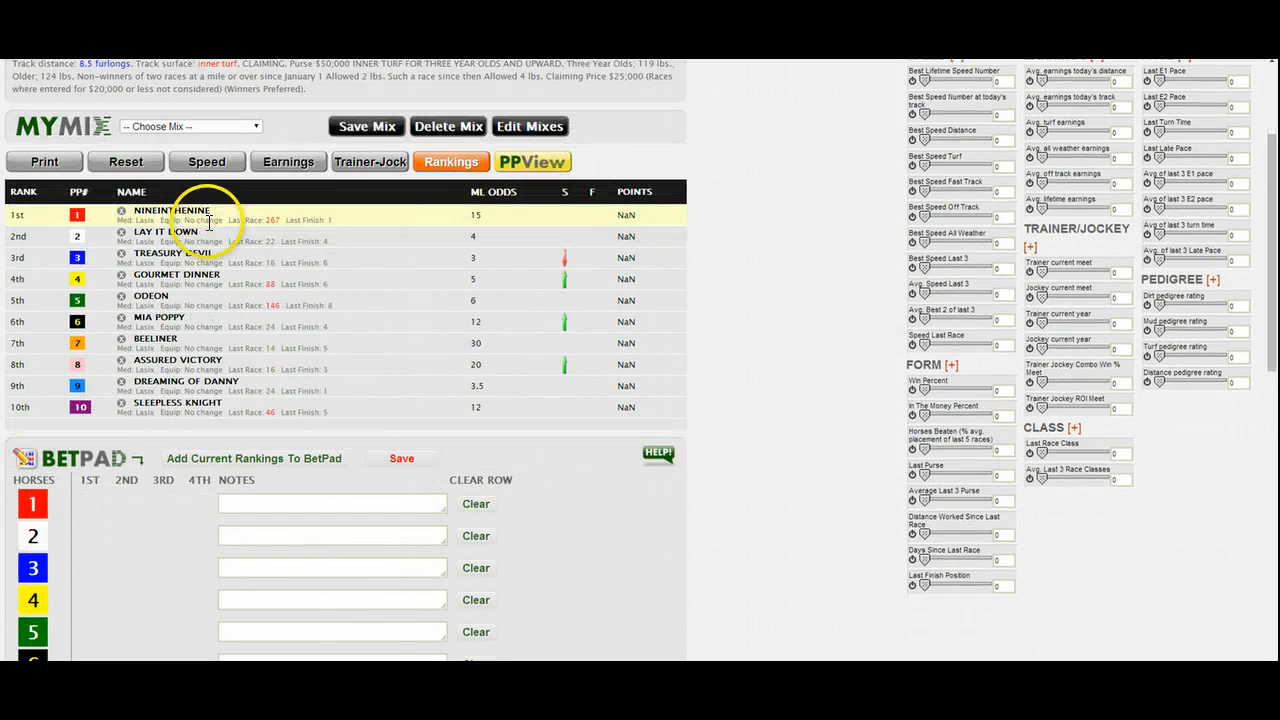
click(416, 463)
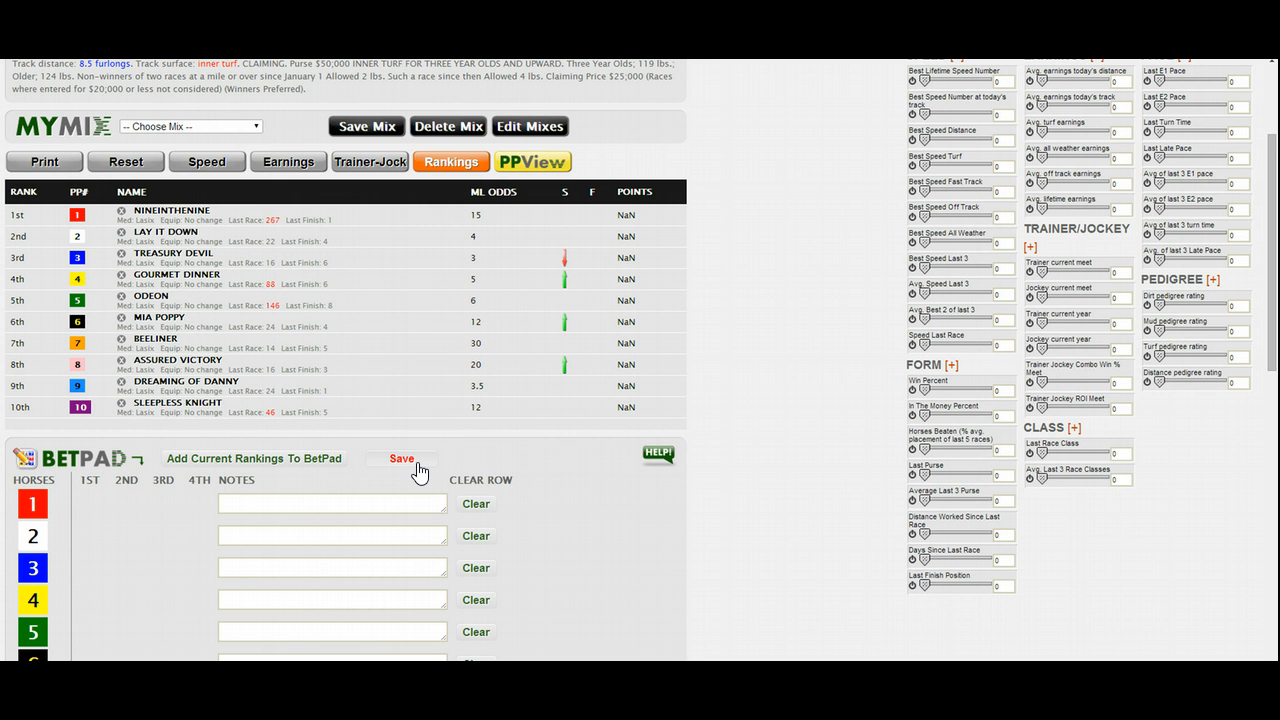
click(121, 405)
scroll(121, 410, down, 1)
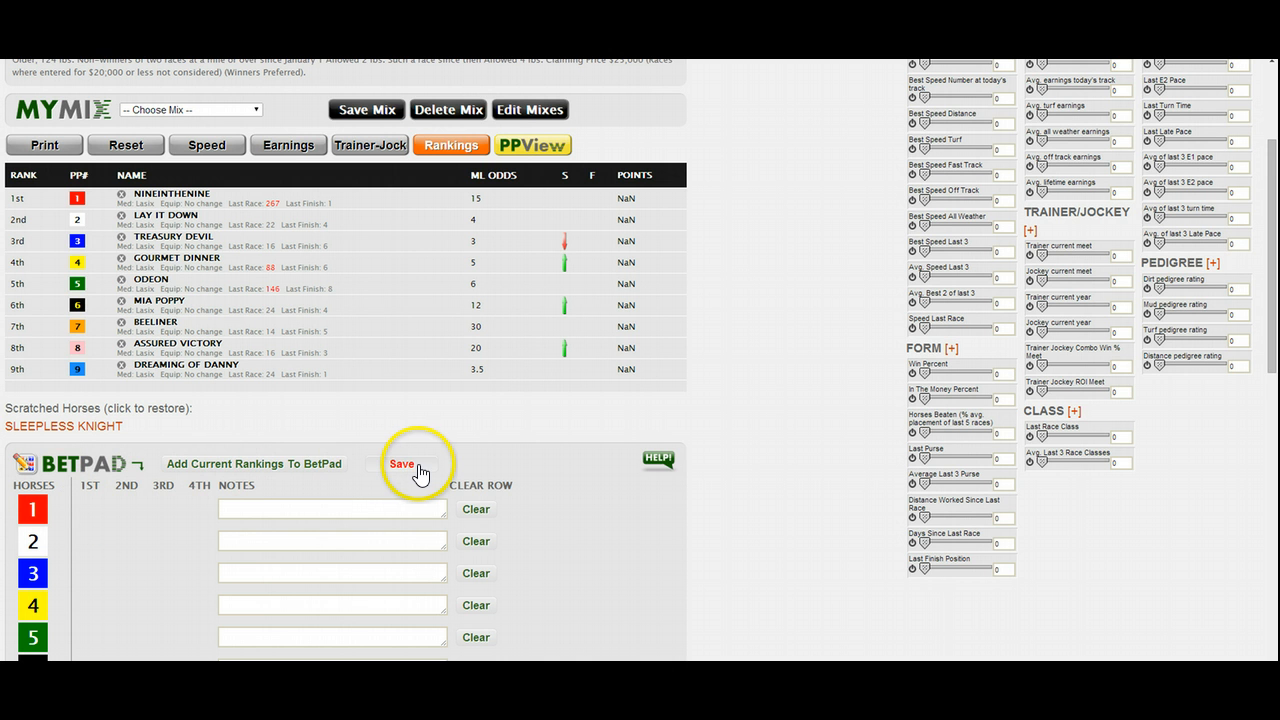
scroll(297, 476, down, 2)
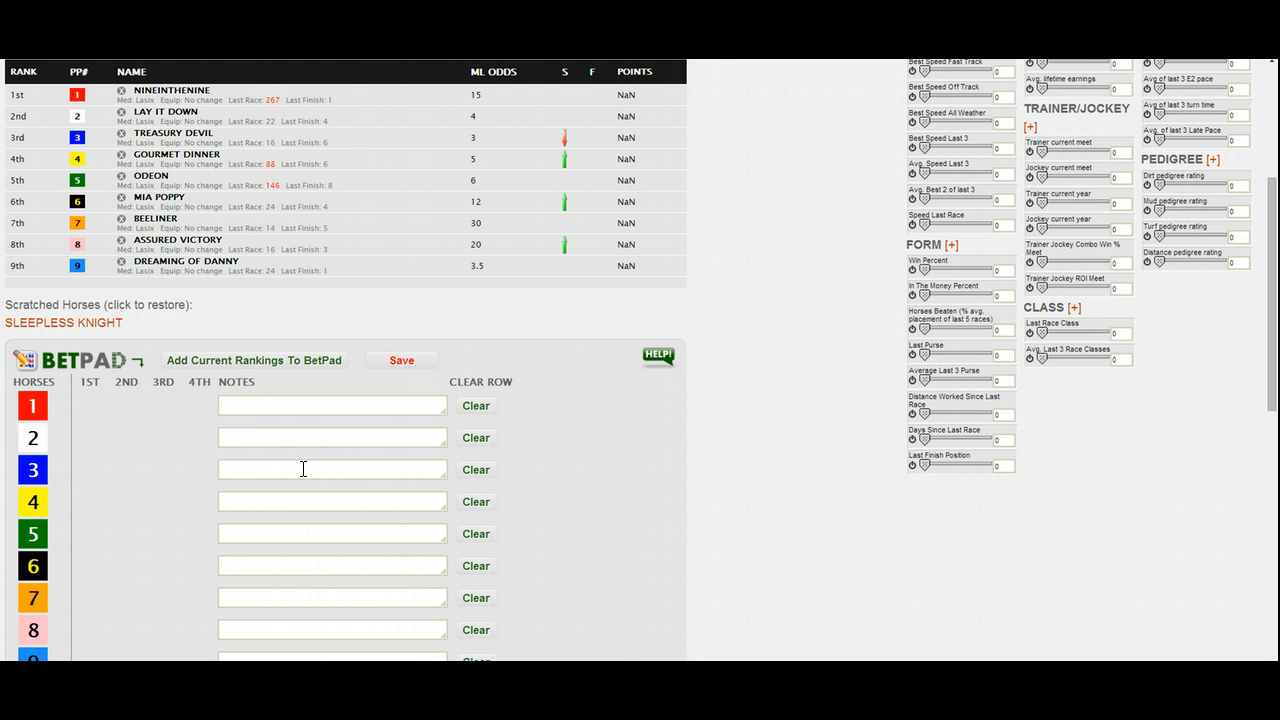
- Load the saved mix "Saratoga 8.5 Turf Clm" and add its rankings to the BetPad
scroll(446, 449, up, 2)
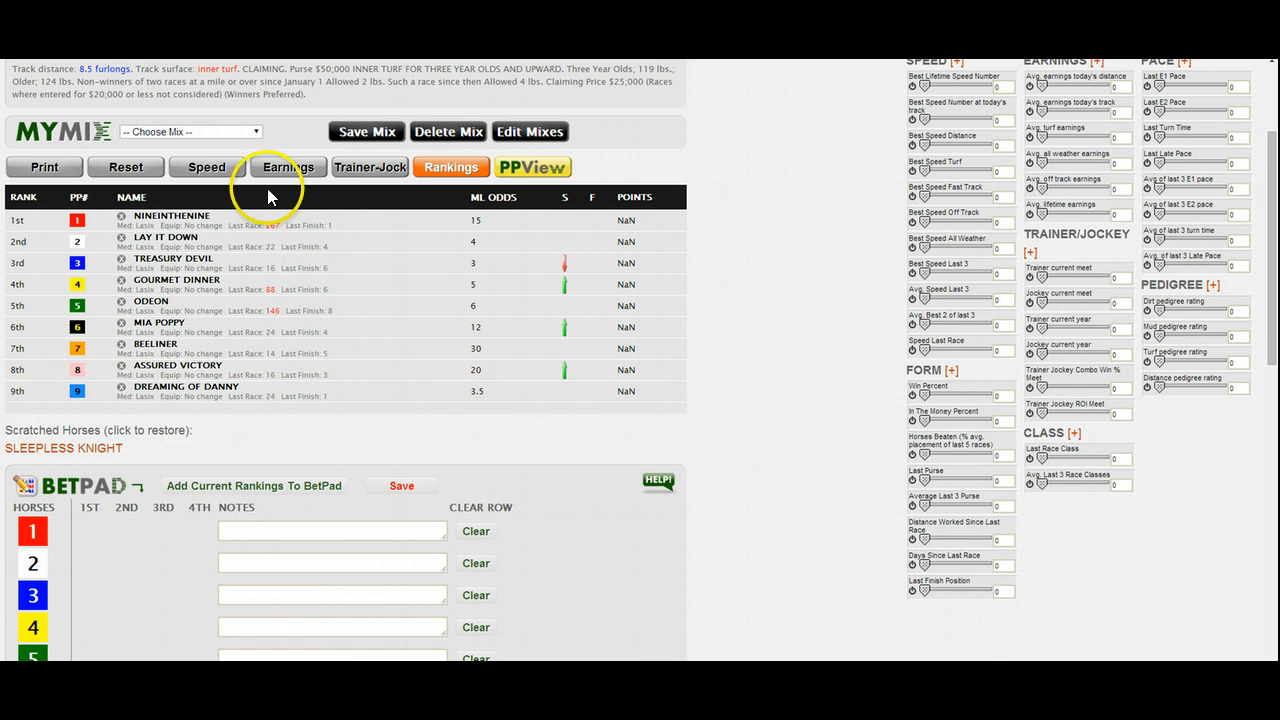
scroll(237, 175, up, 1)
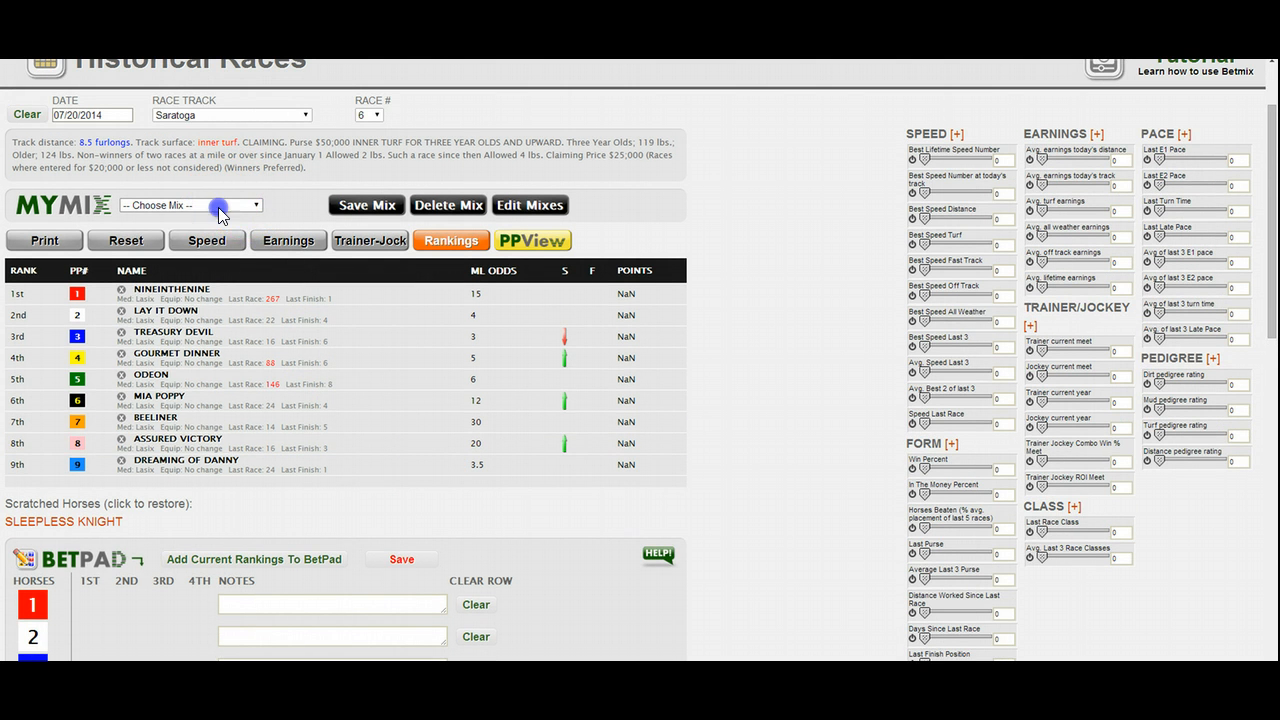
click(218, 207)
drag(257, 230, 263, 394)
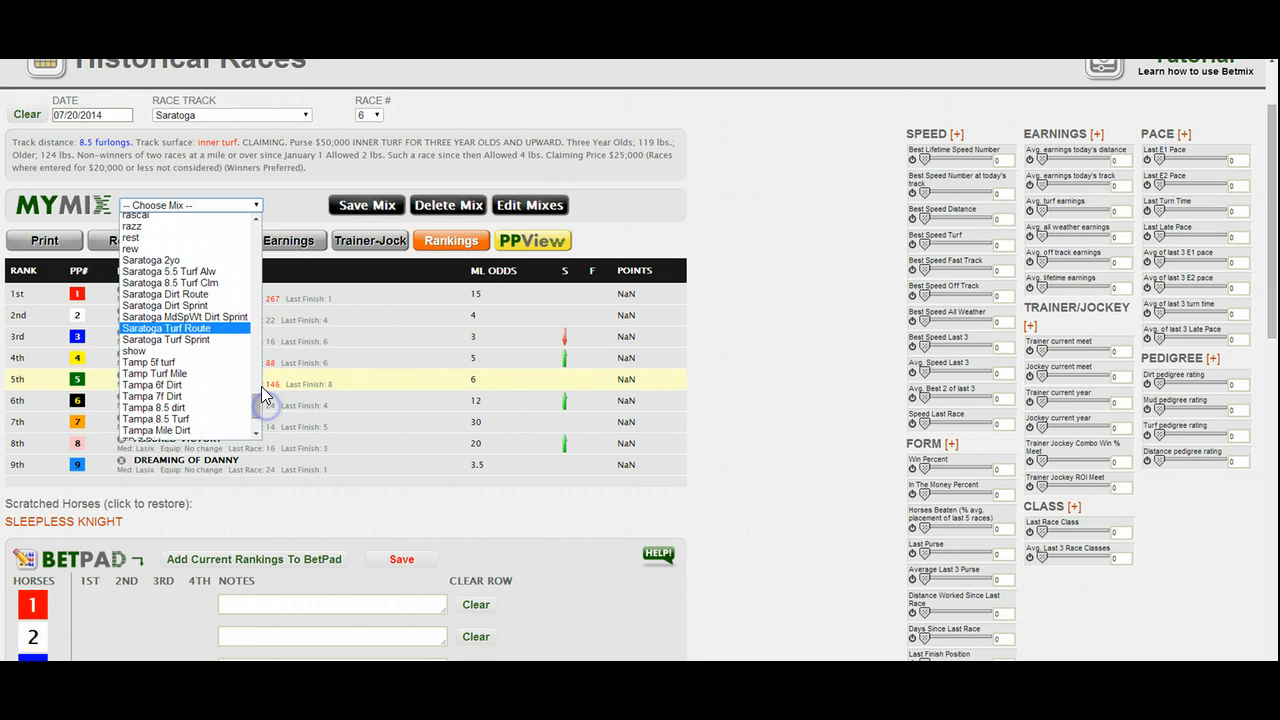
click(239, 283)
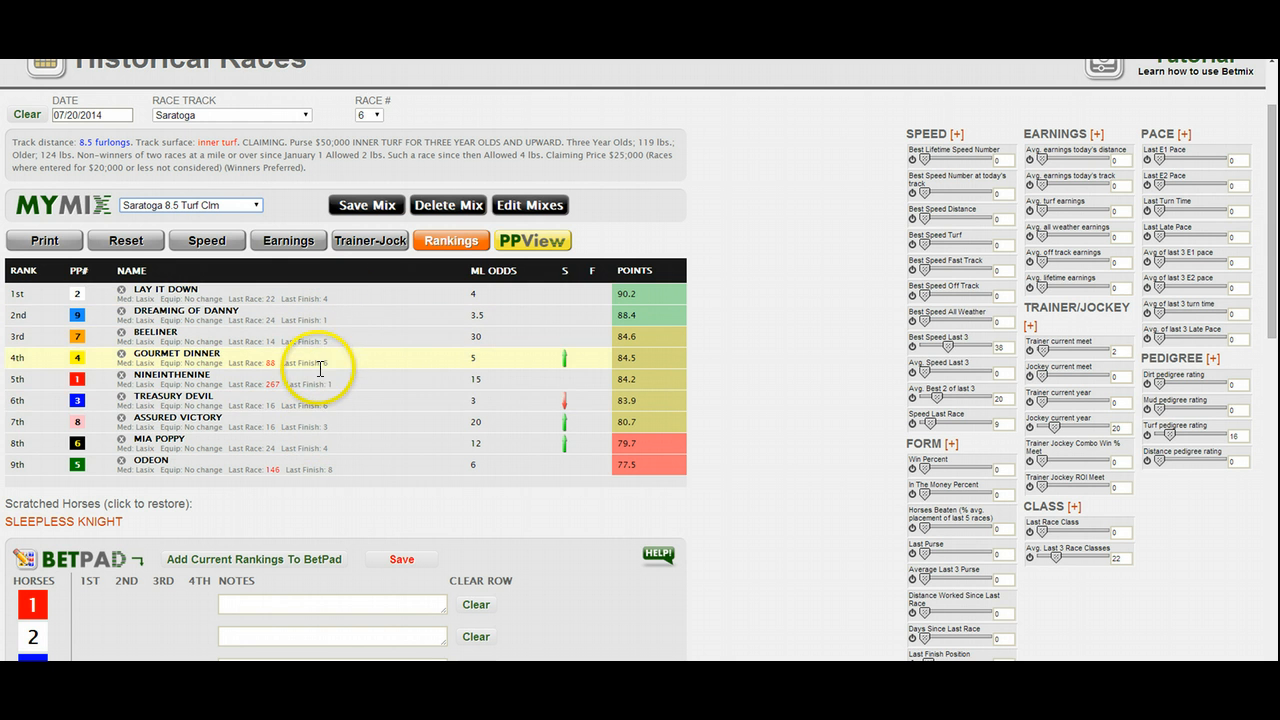
scroll(322, 402, down, 1)
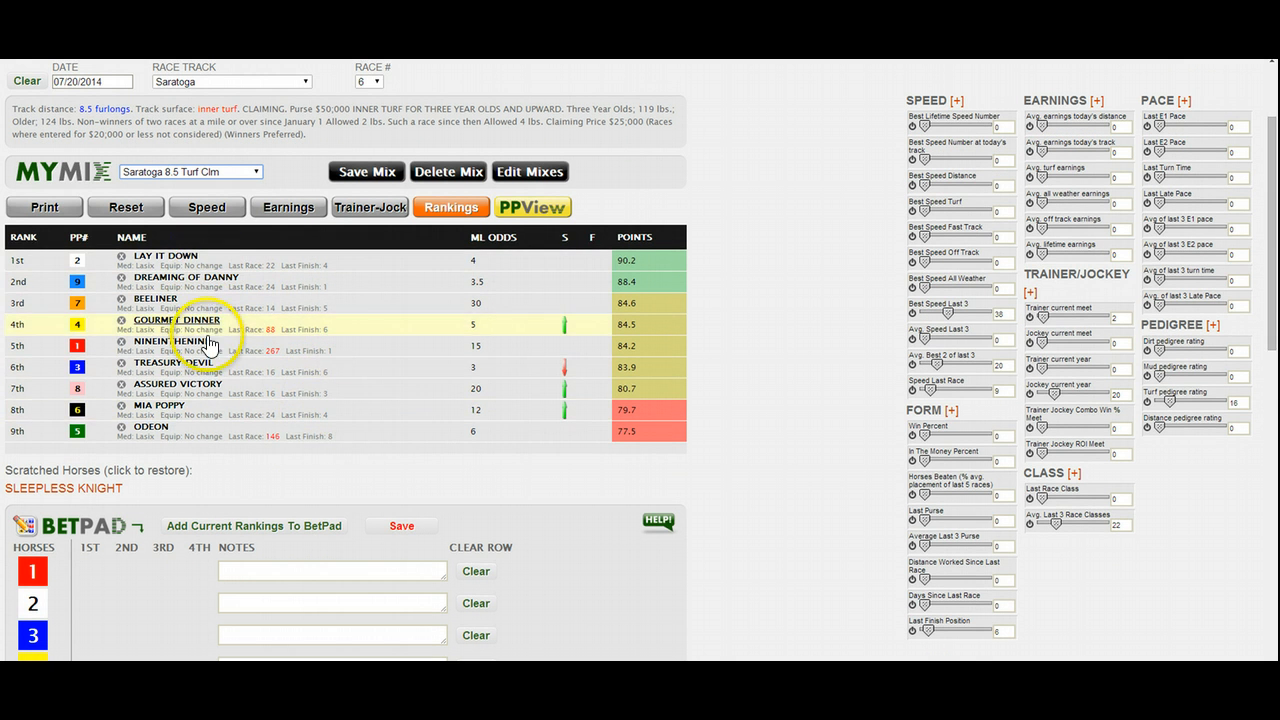
click(268, 537)
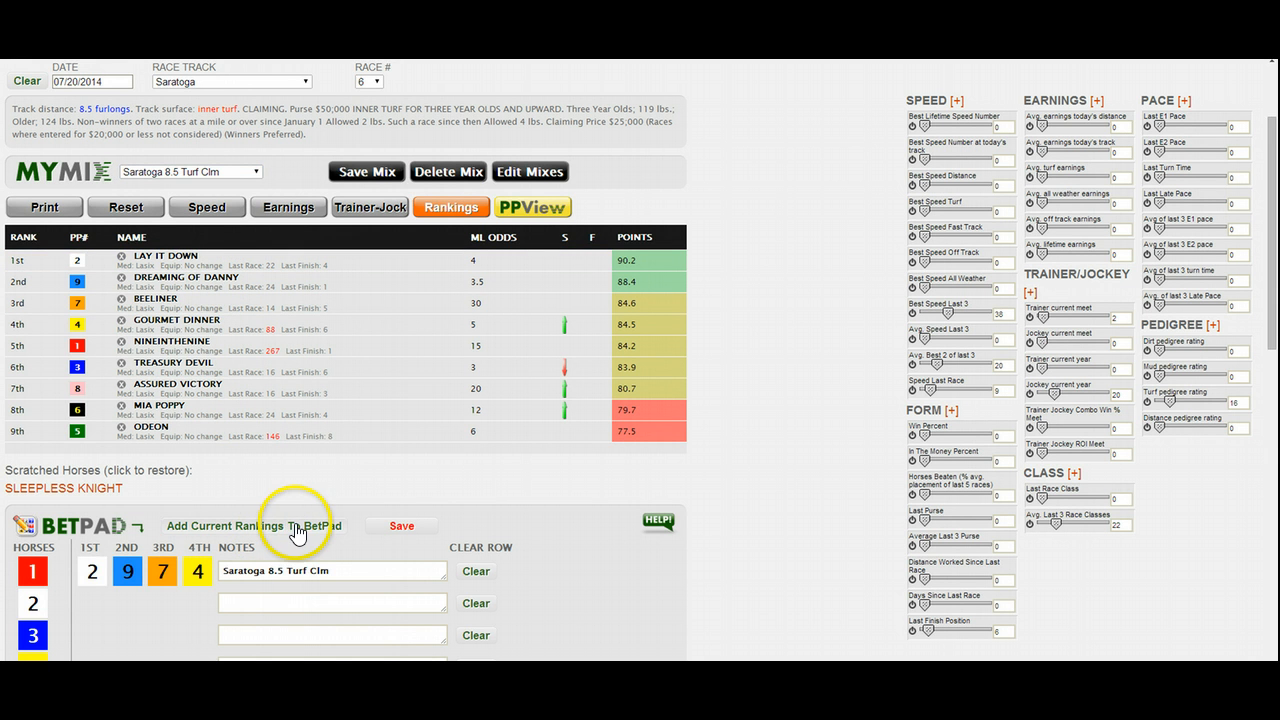
- Add the Overall Rankings to the BetPad as its second row
scroll(296, 533, down, 1)
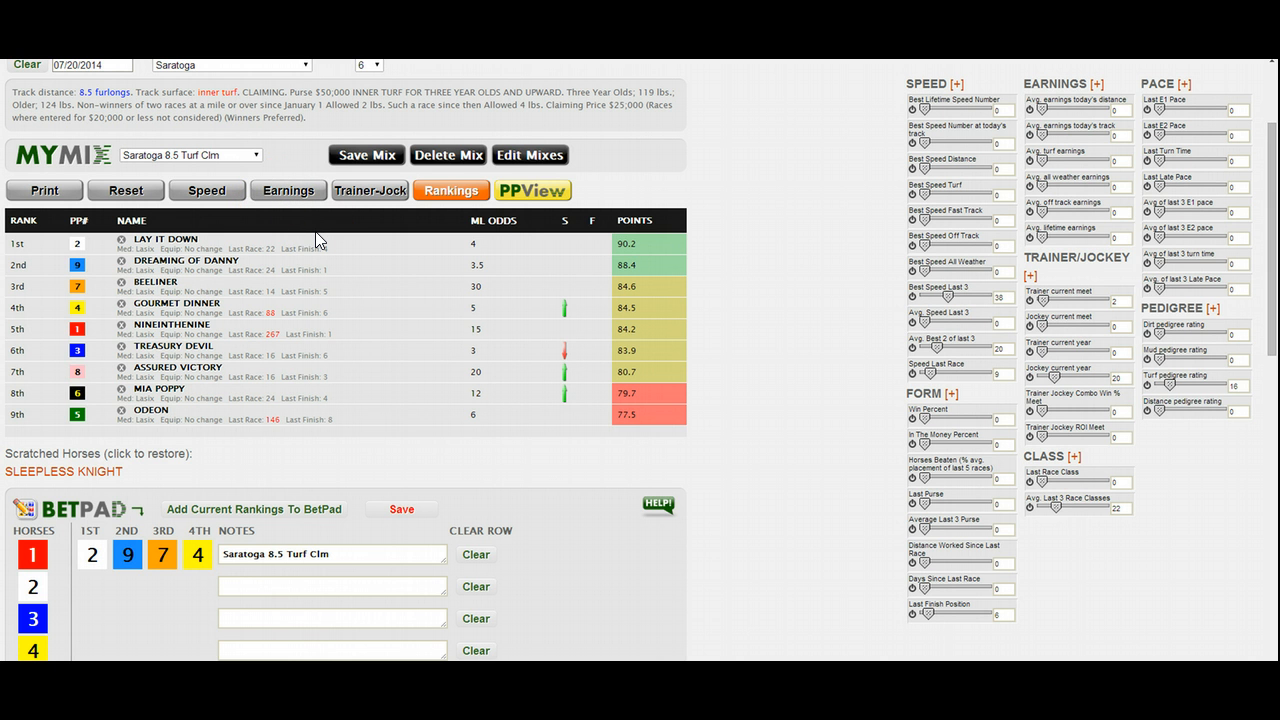
scroll(316, 240, down, 2)
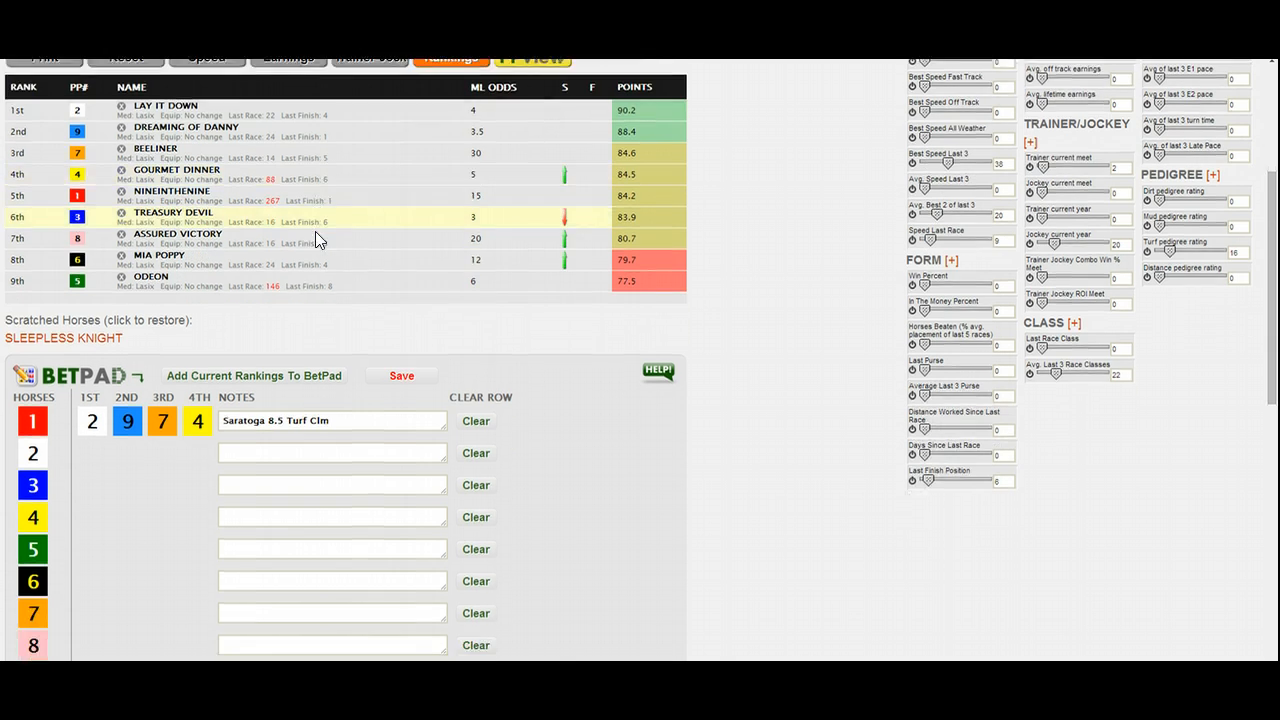
scroll(318, 240, down, 2)
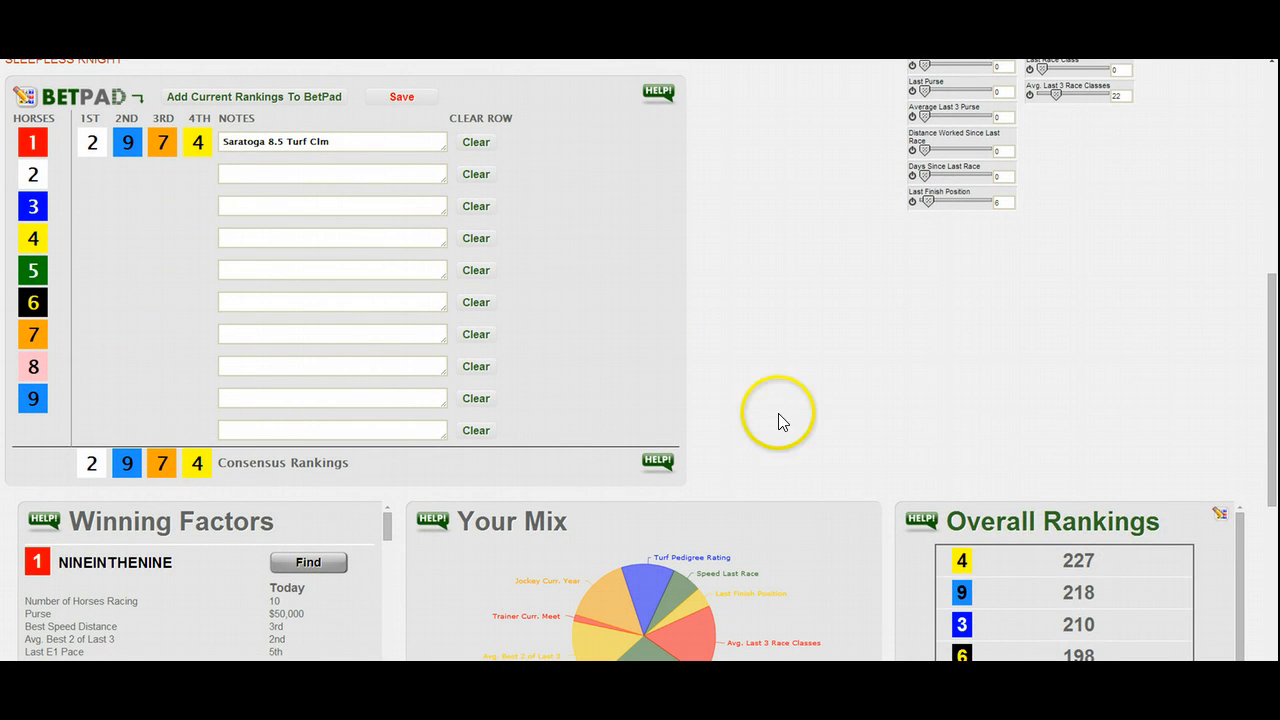
scroll(1036, 527, down, 1)
scroll(1028, 517, up, 2)
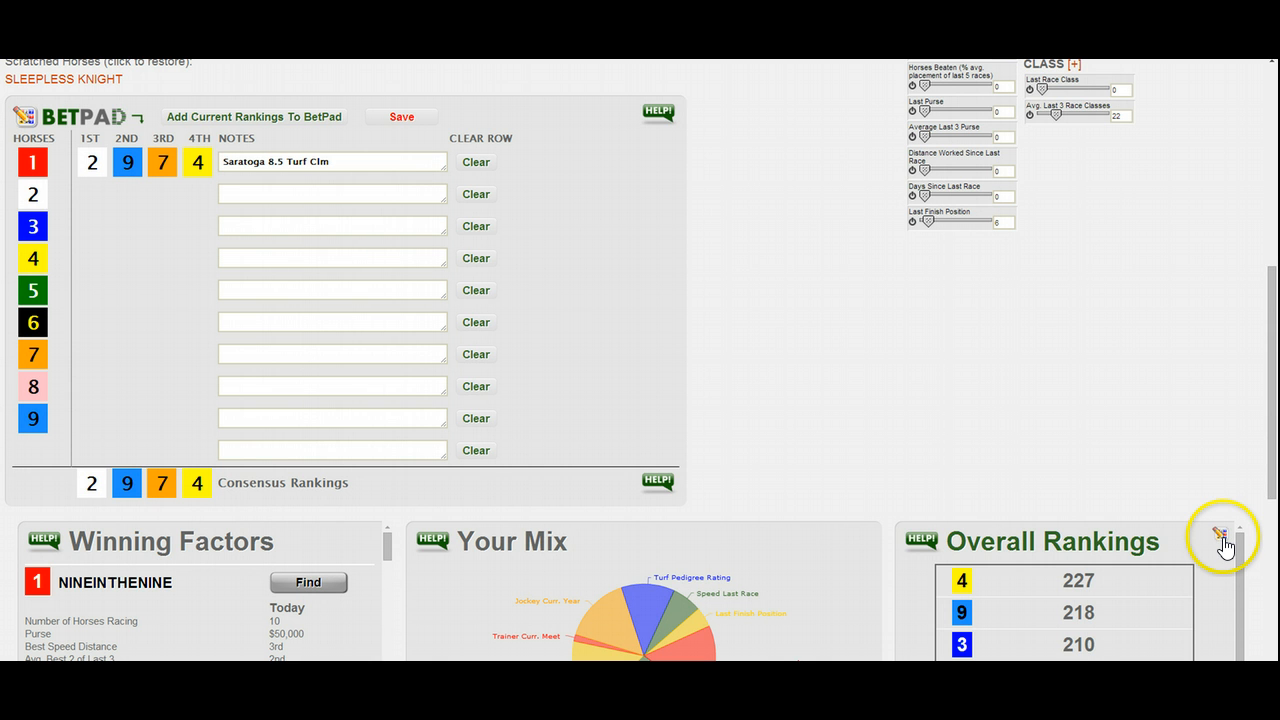
scroll(1224, 545, down, 1)
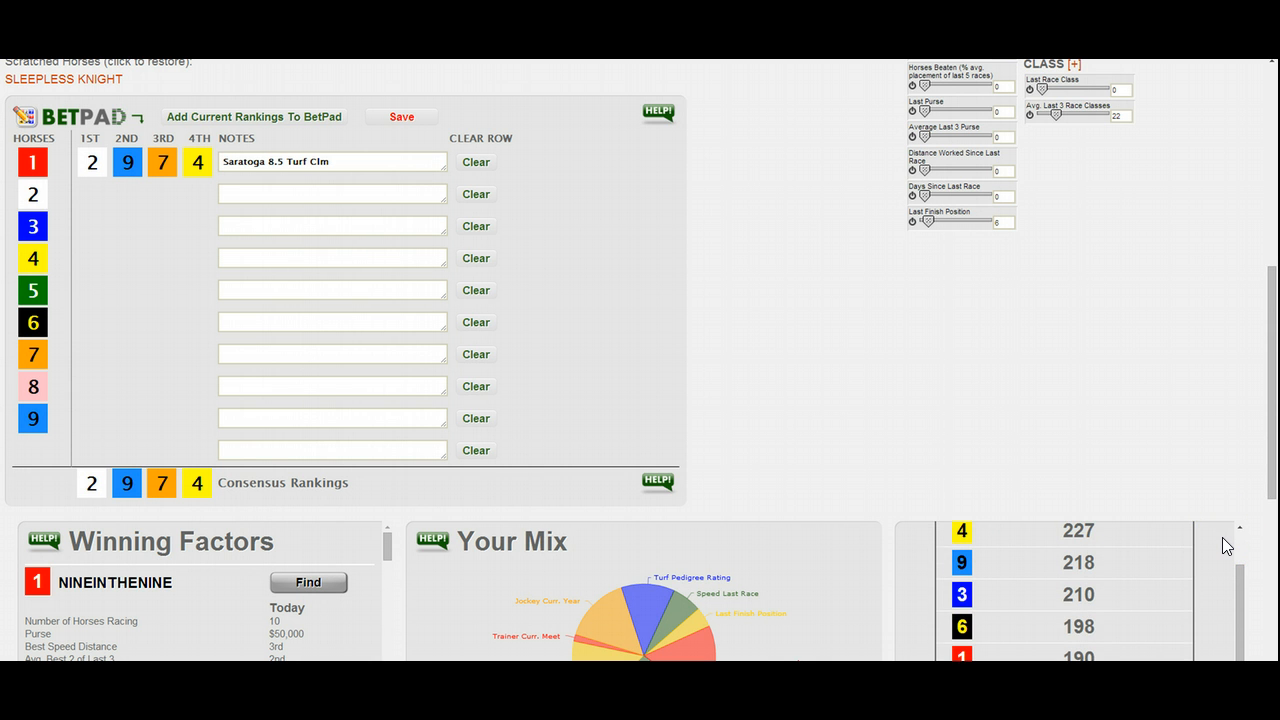
scroll(1222, 537, up, 1)
scroll(1221, 536, up, 1)
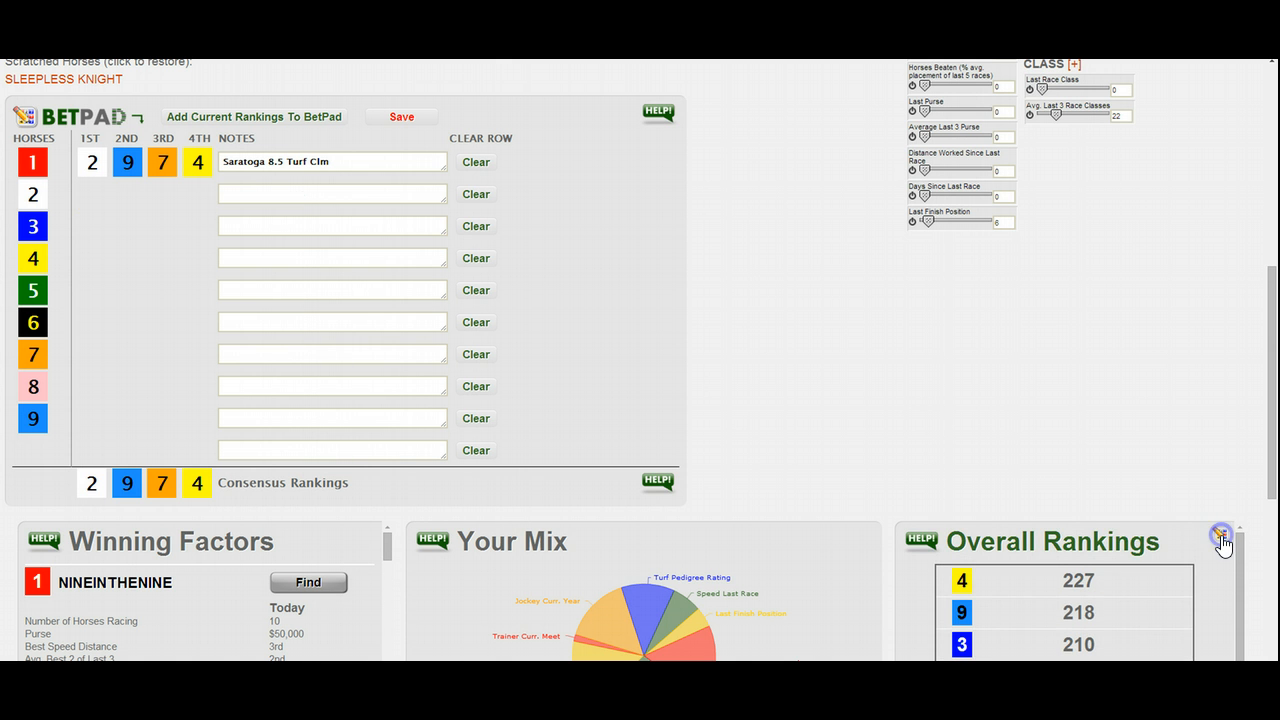
click(1220, 534)
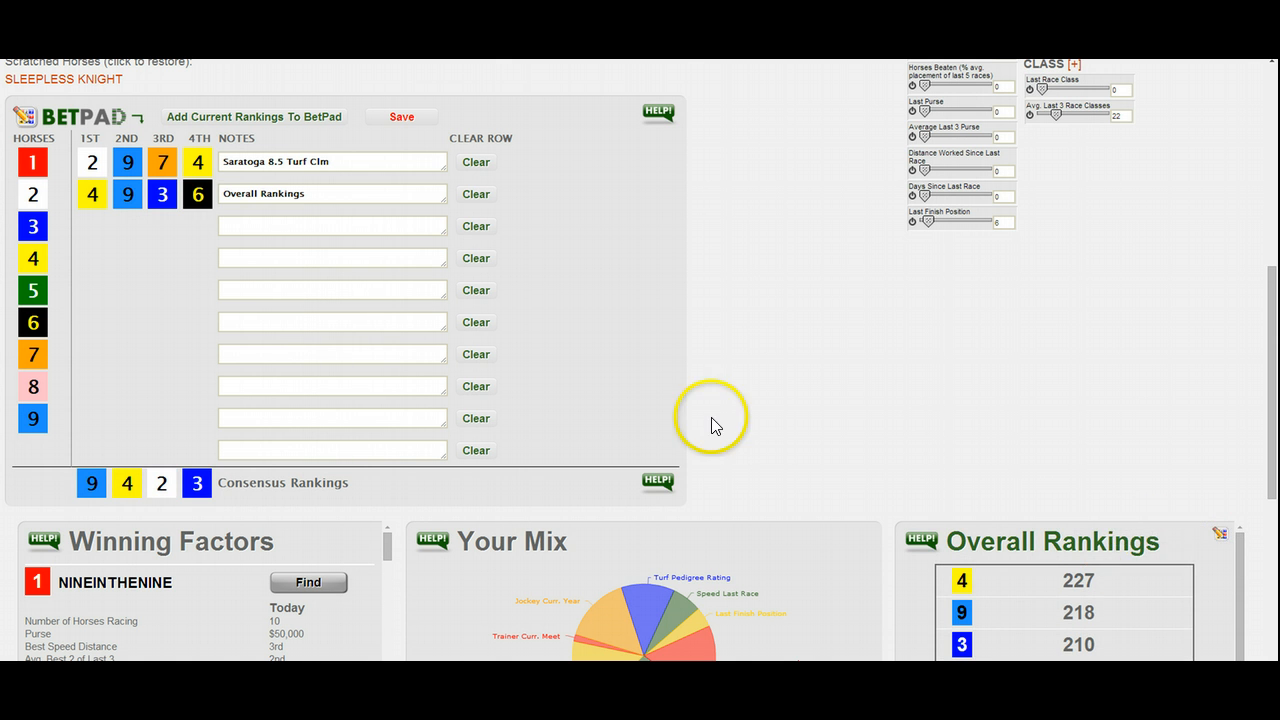
- Review the BetPad rows and mix rankings, and open the race's past performances in PPView
scroll(300, 297, up, 3)
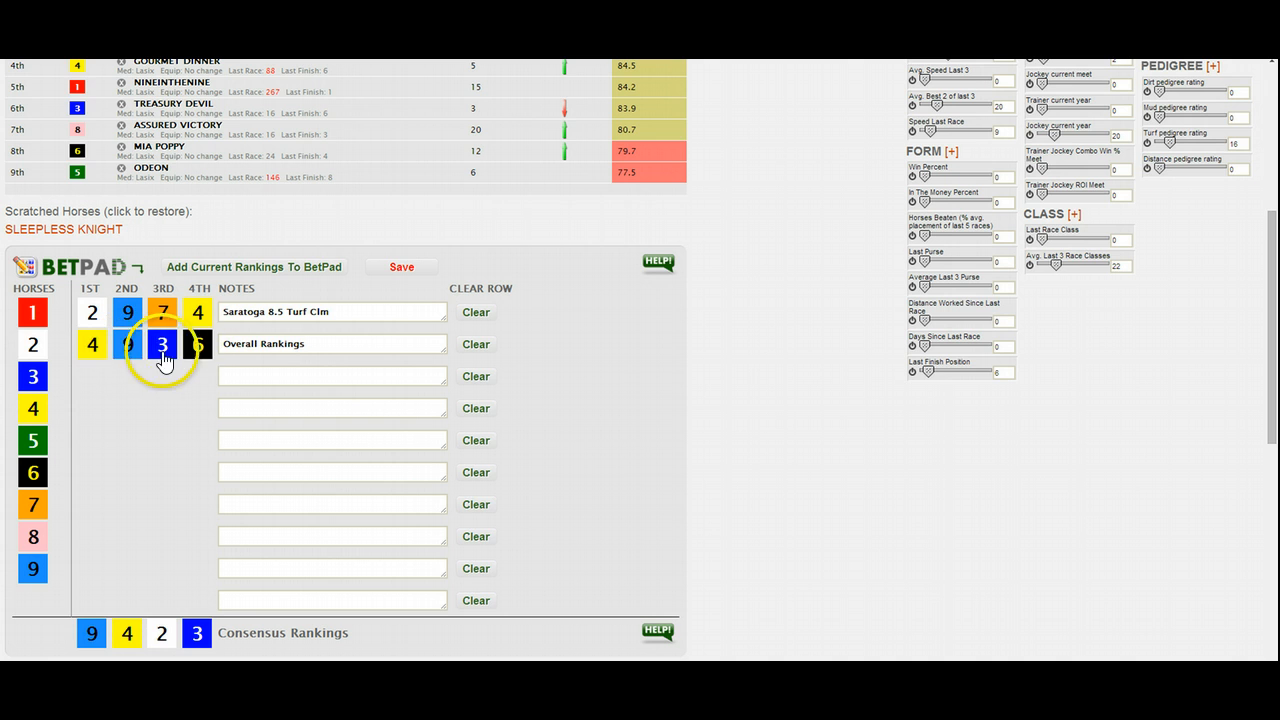
scroll(388, 401, down, 3)
scroll(525, 423, up, 1)
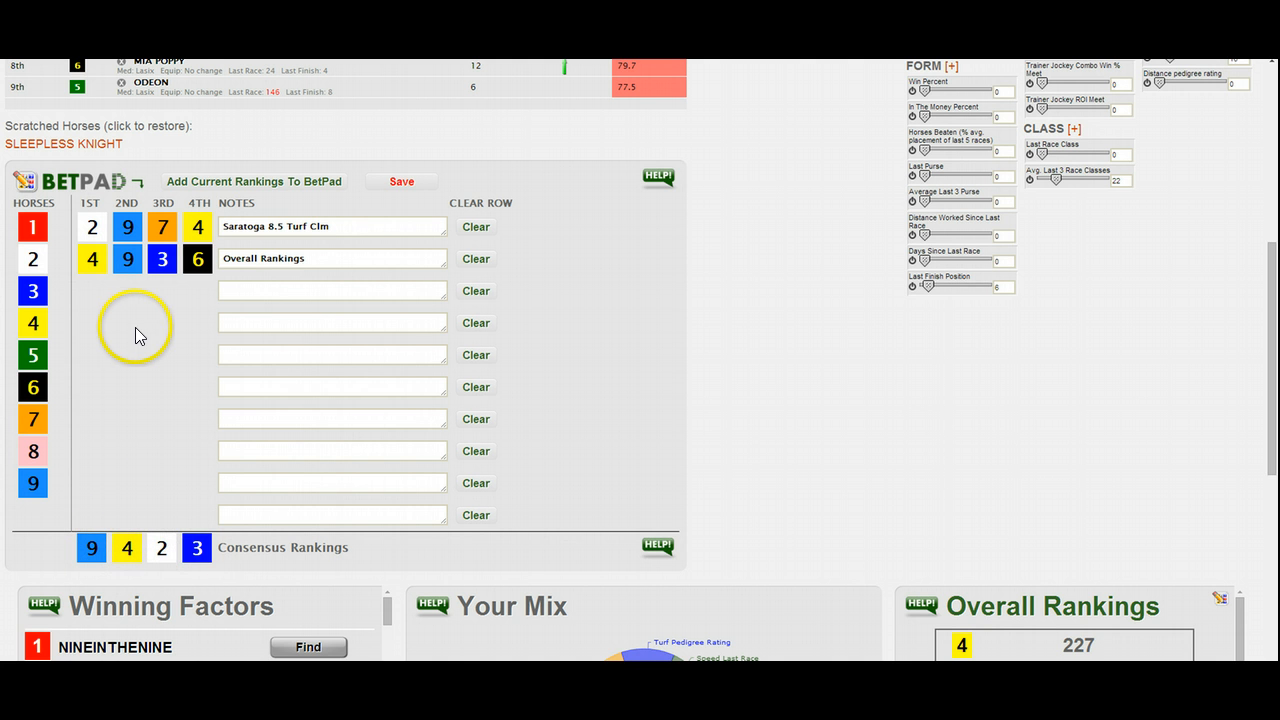
scroll(135, 327, up, 3)
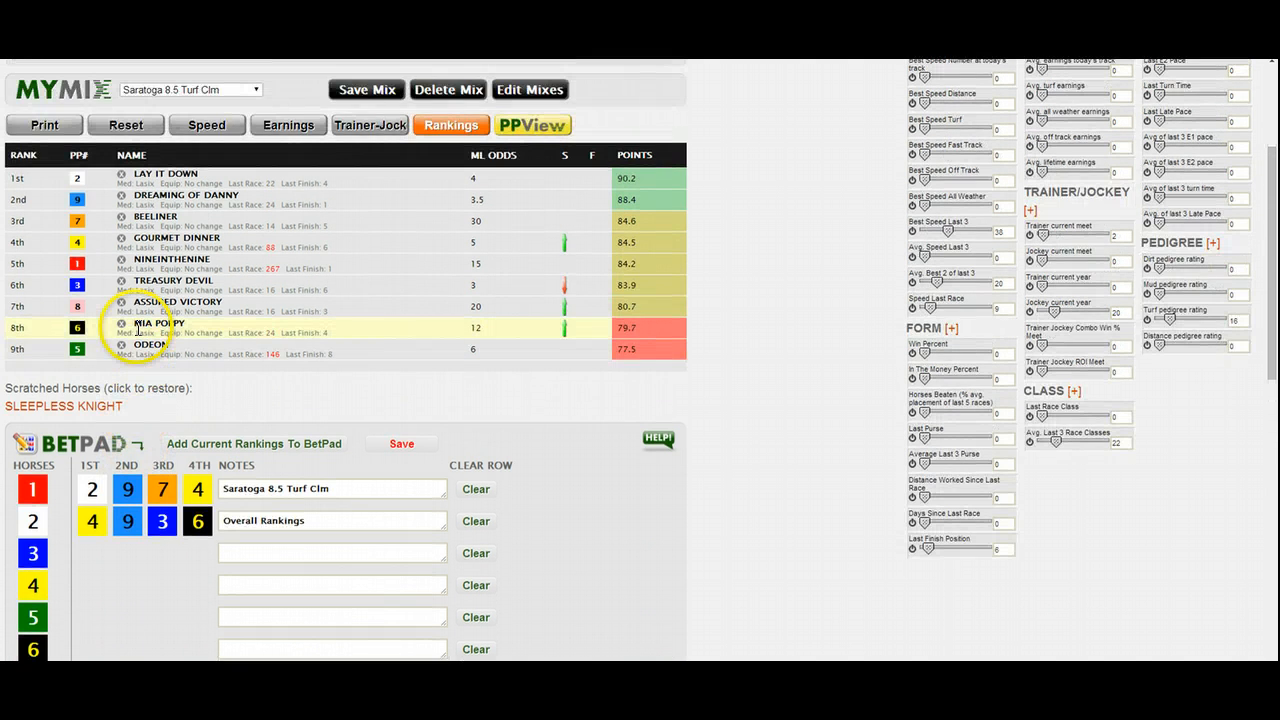
scroll(180, 325, up, 1)
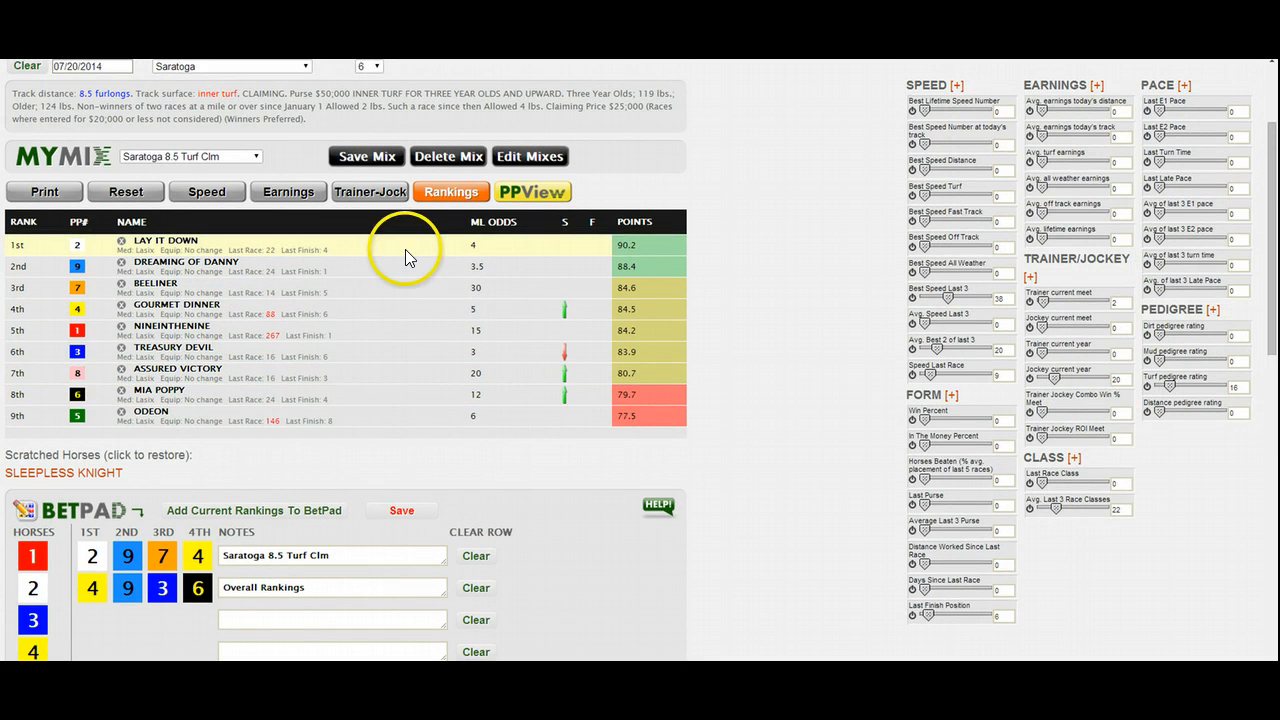
scroll(434, 237, down, 1)
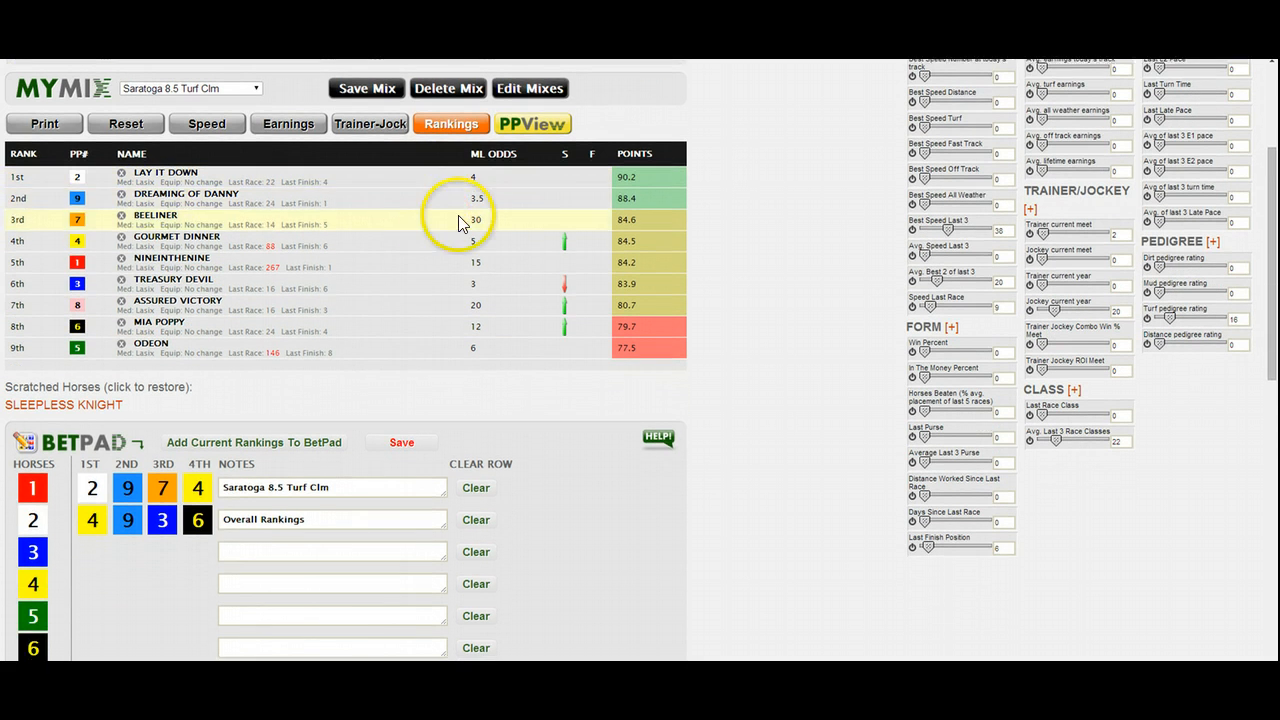
click(538, 127)
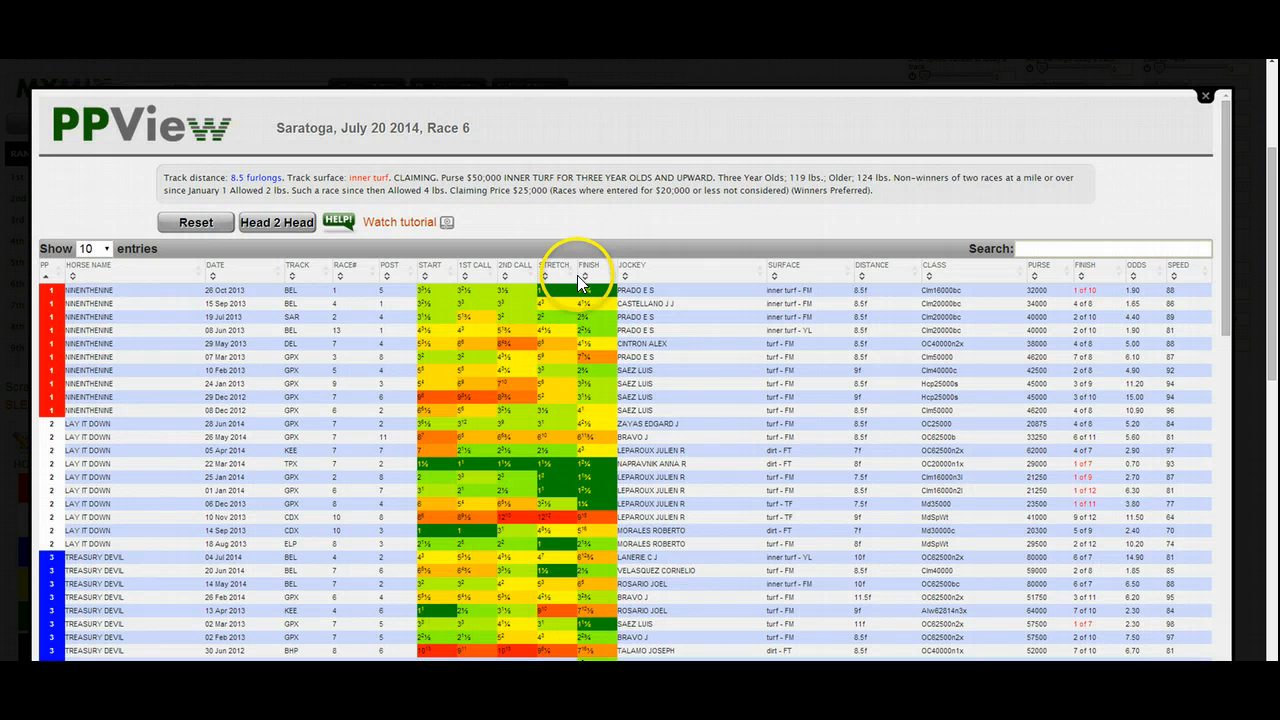
- Filter the past performances by "8.5f turf" and sort them by speed from highest to lowest
scroll(484, 283, down, 1)
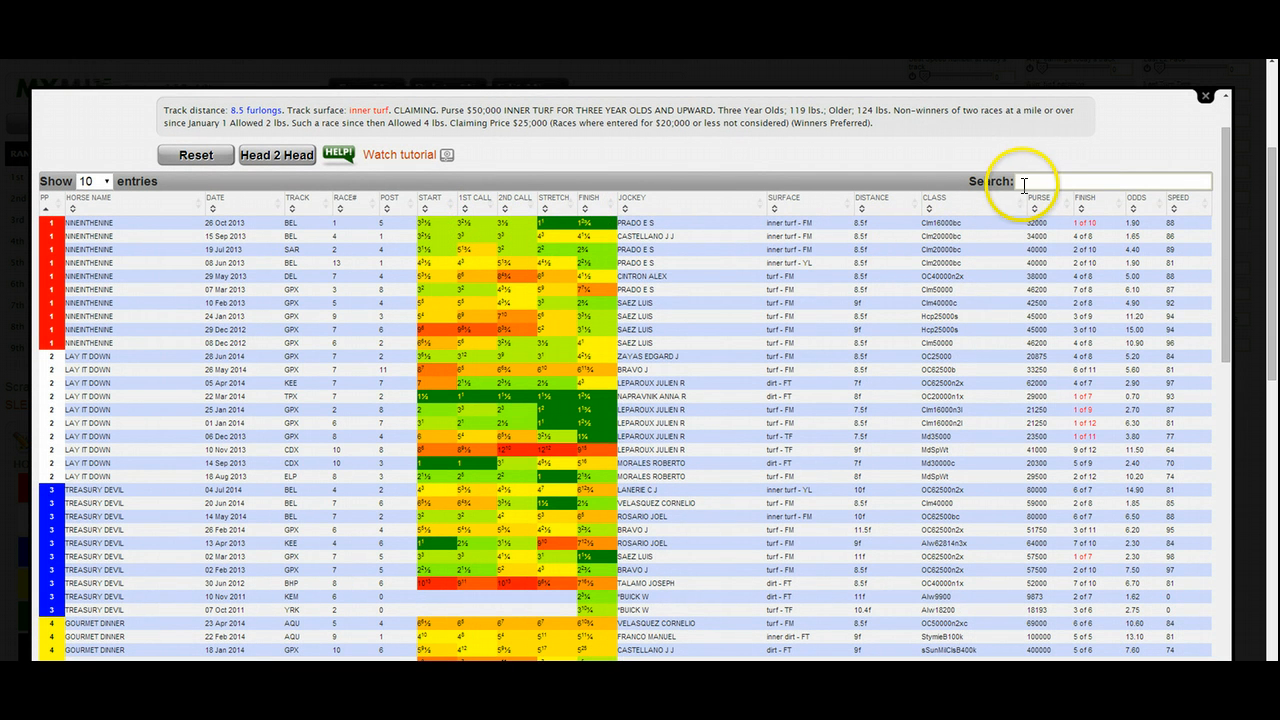
click(1032, 180)
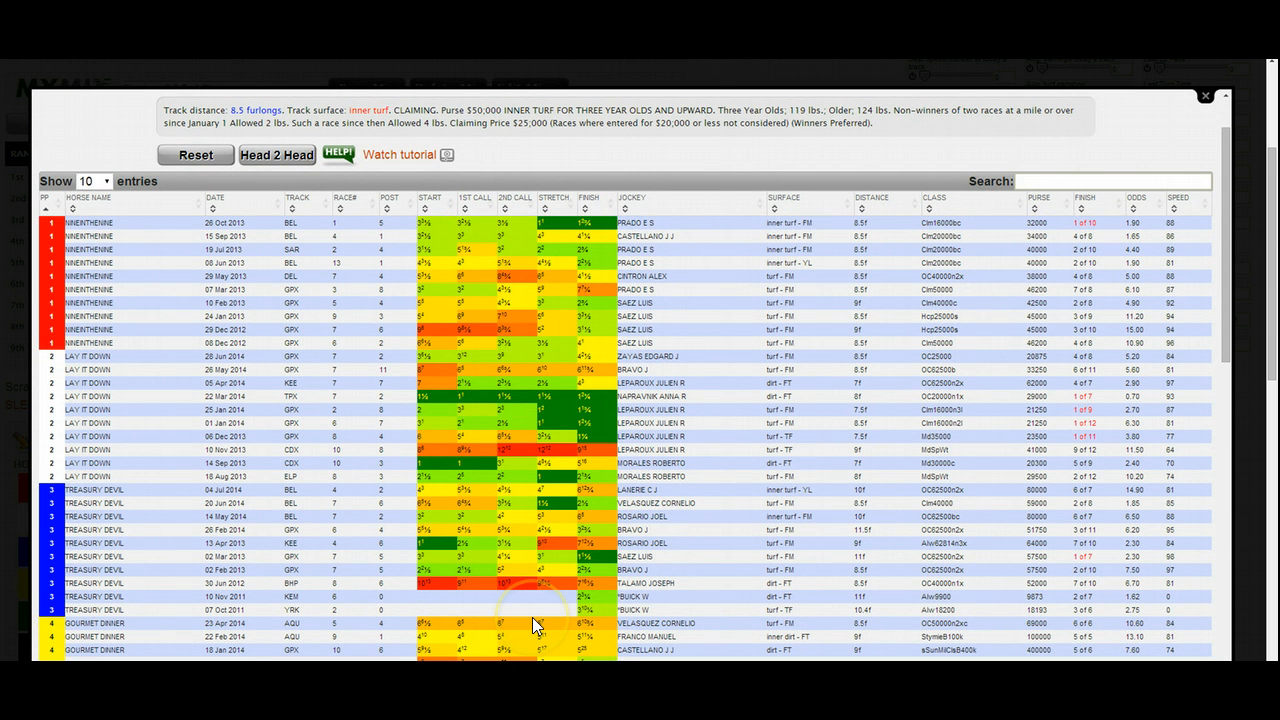
text(8.5)
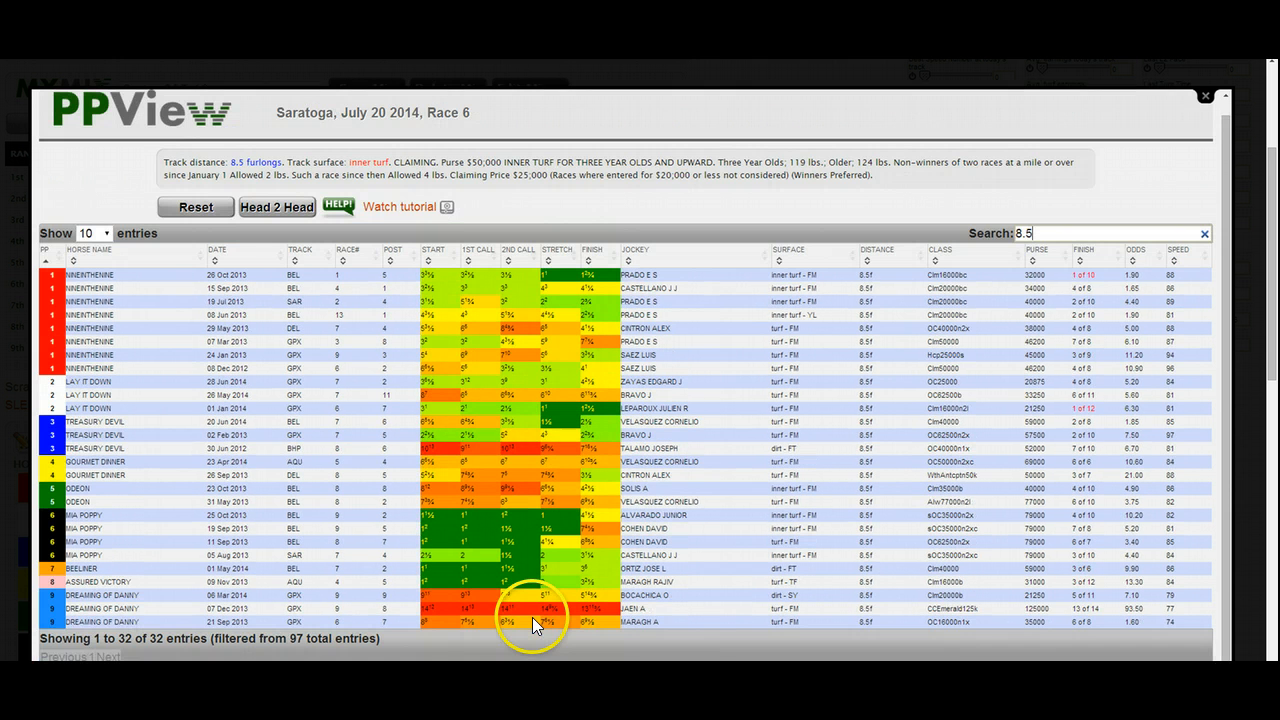
text(f turf)
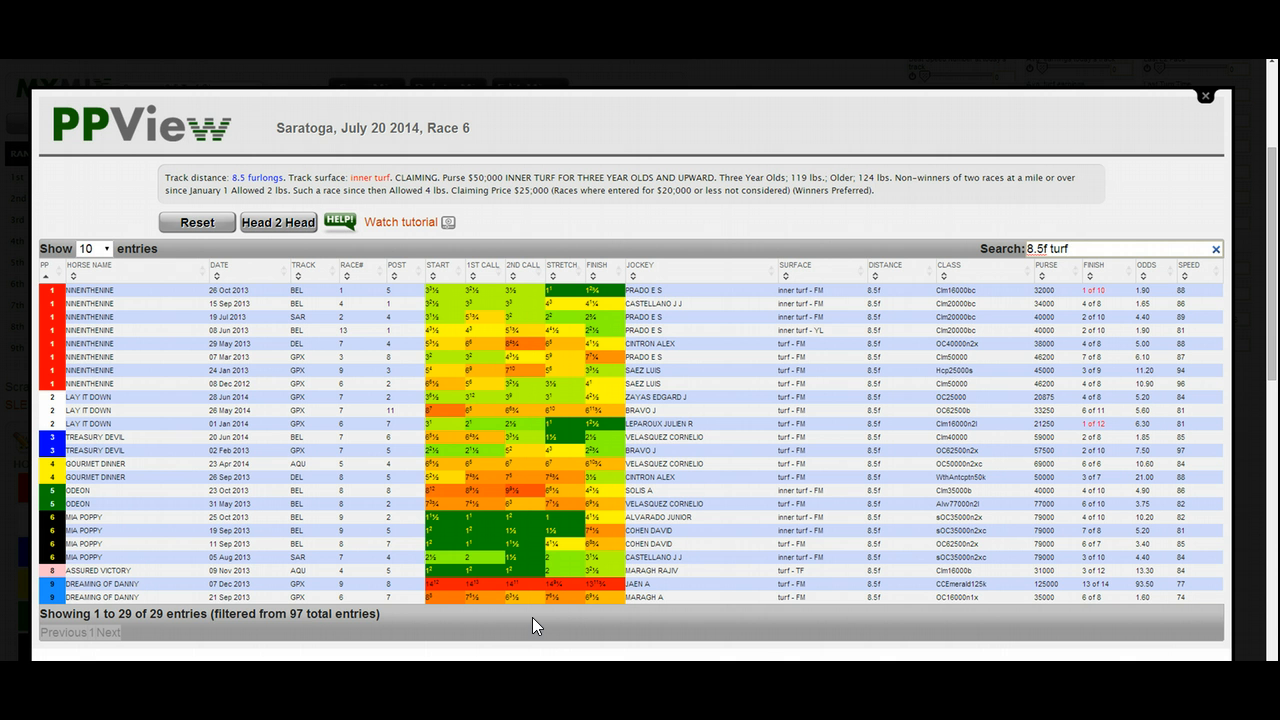
click(1190, 268)
click(1191, 271)
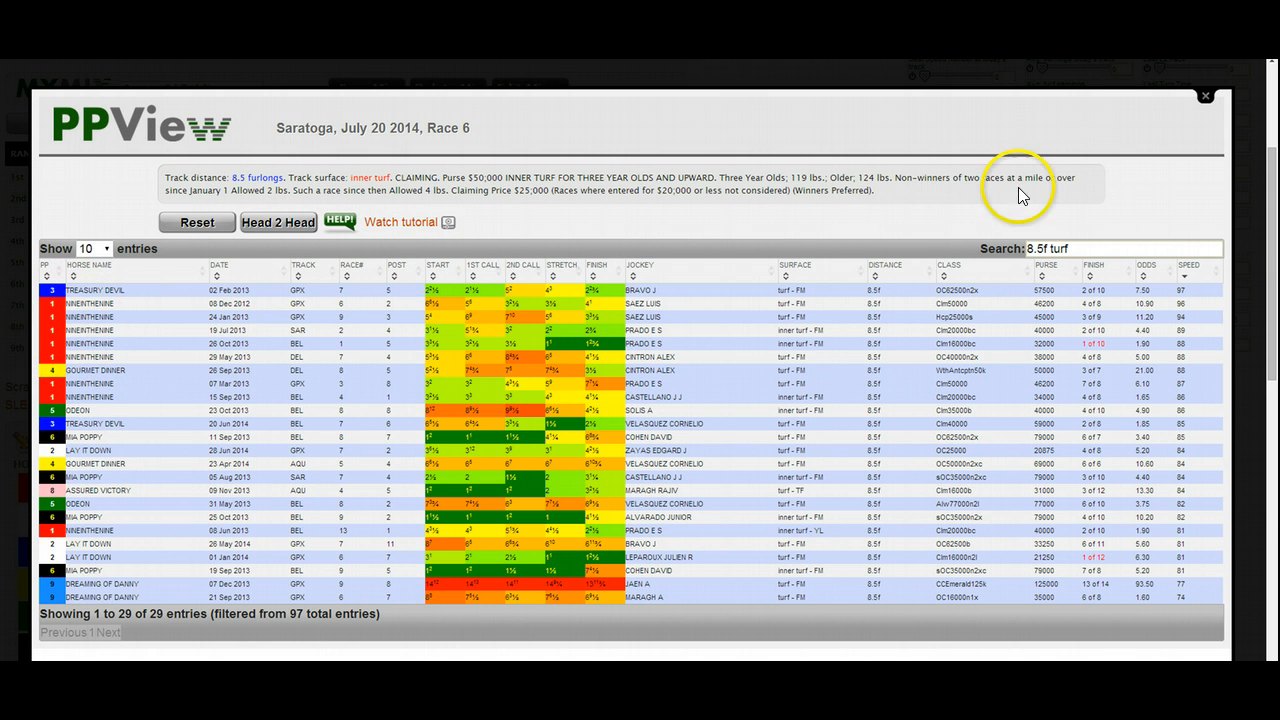
- Close the past performances and place horses 3, 1, 4 and 5, in that order, in the BetPad's third row
click(1205, 96)
scroll(674, 357, down, 2)
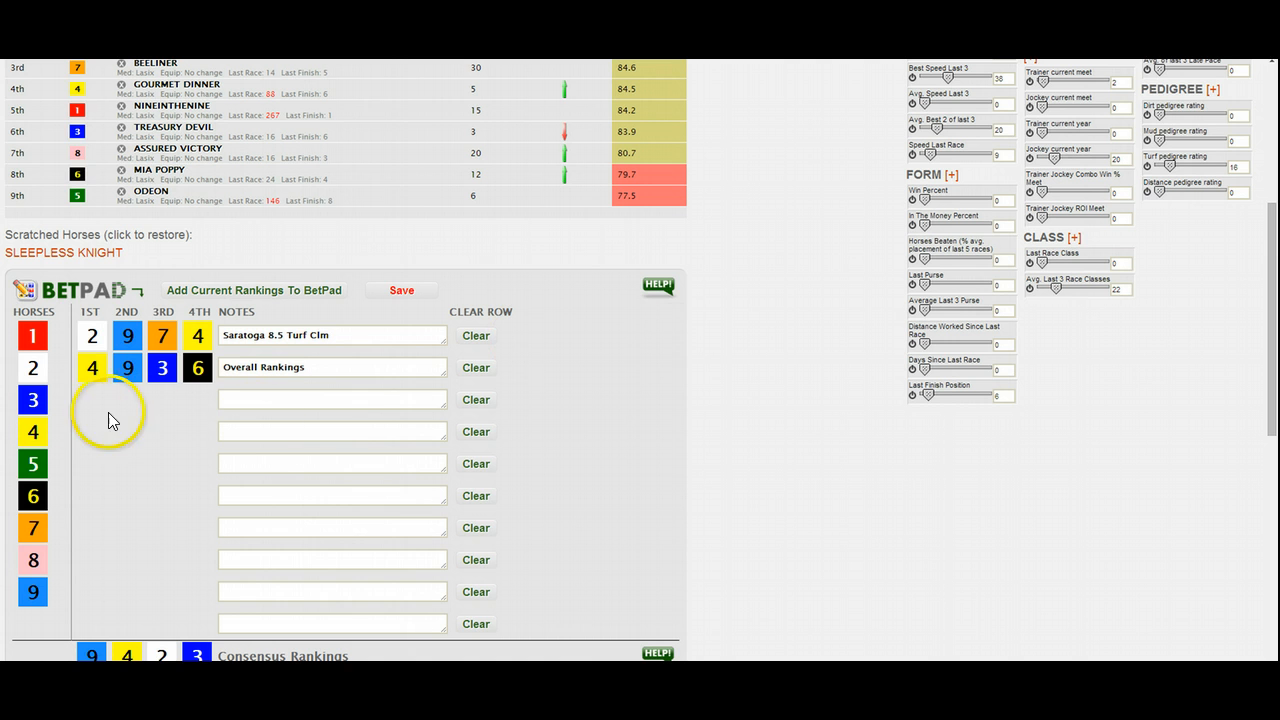
drag(33, 400, 90, 412)
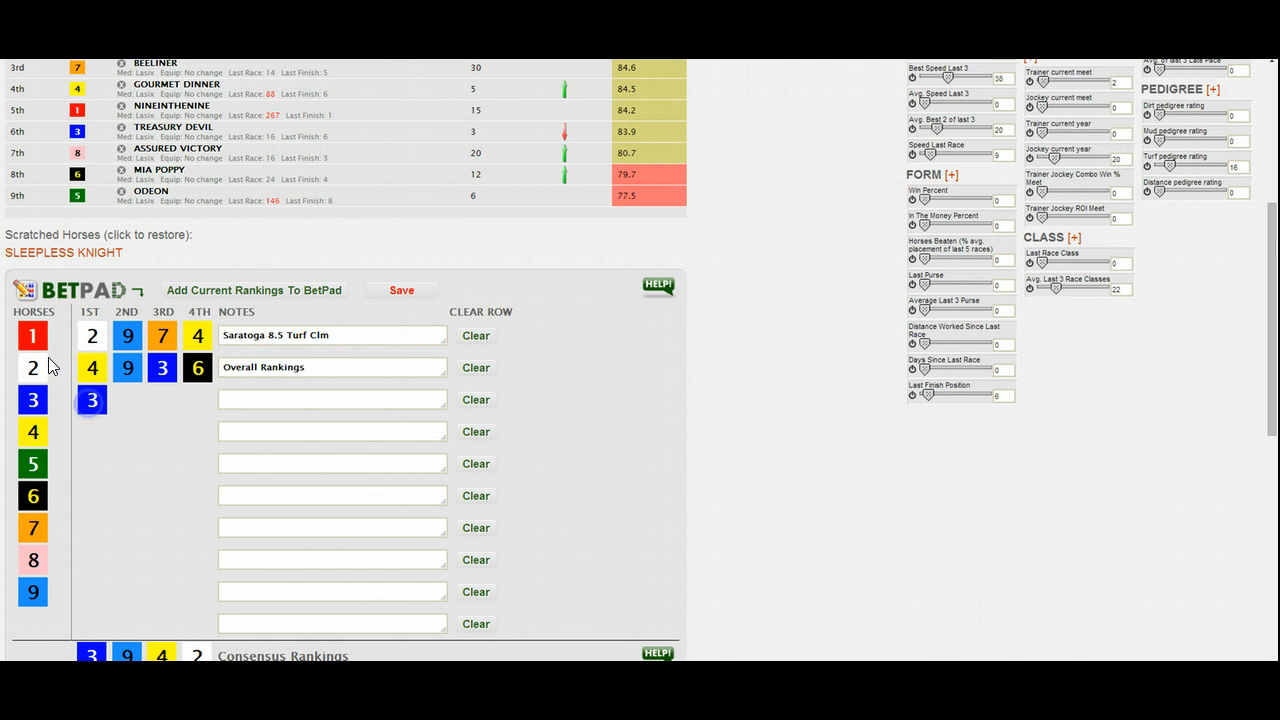
drag(38, 345, 136, 411)
drag(43, 429, 166, 405)
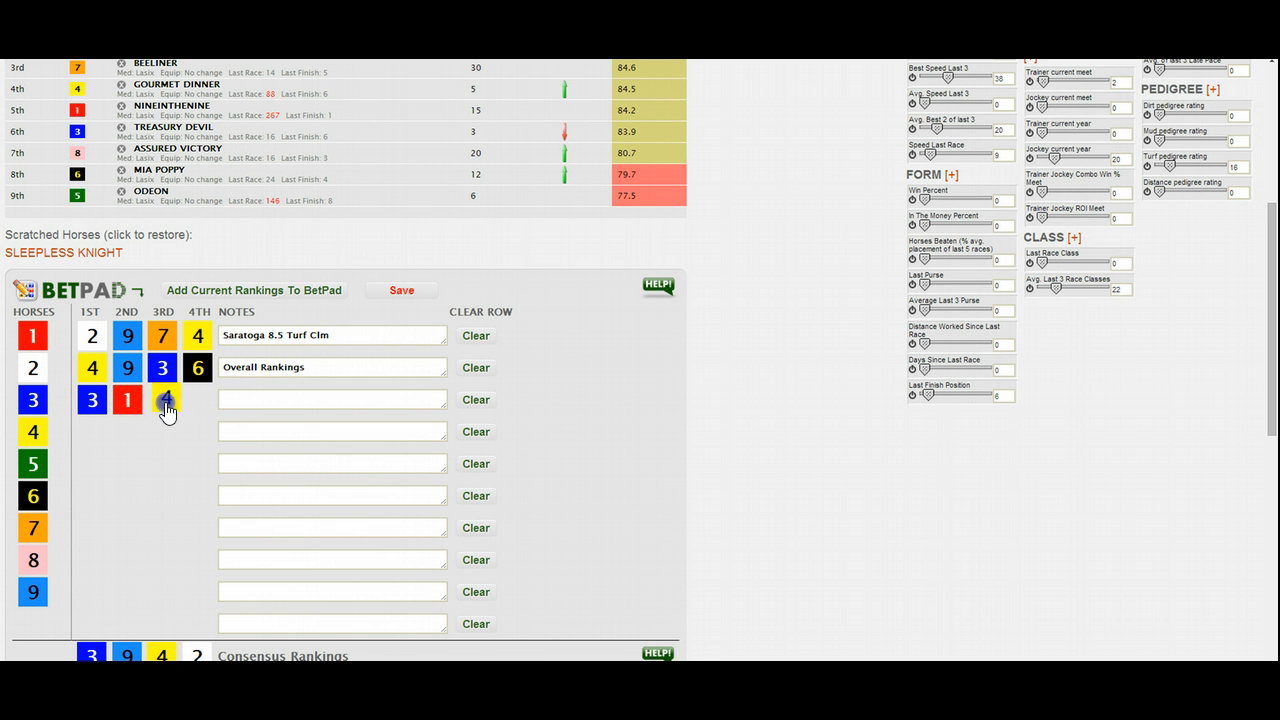
drag(30, 448, 164, 406)
drag(36, 439, 163, 419)
drag(38, 460, 202, 406)
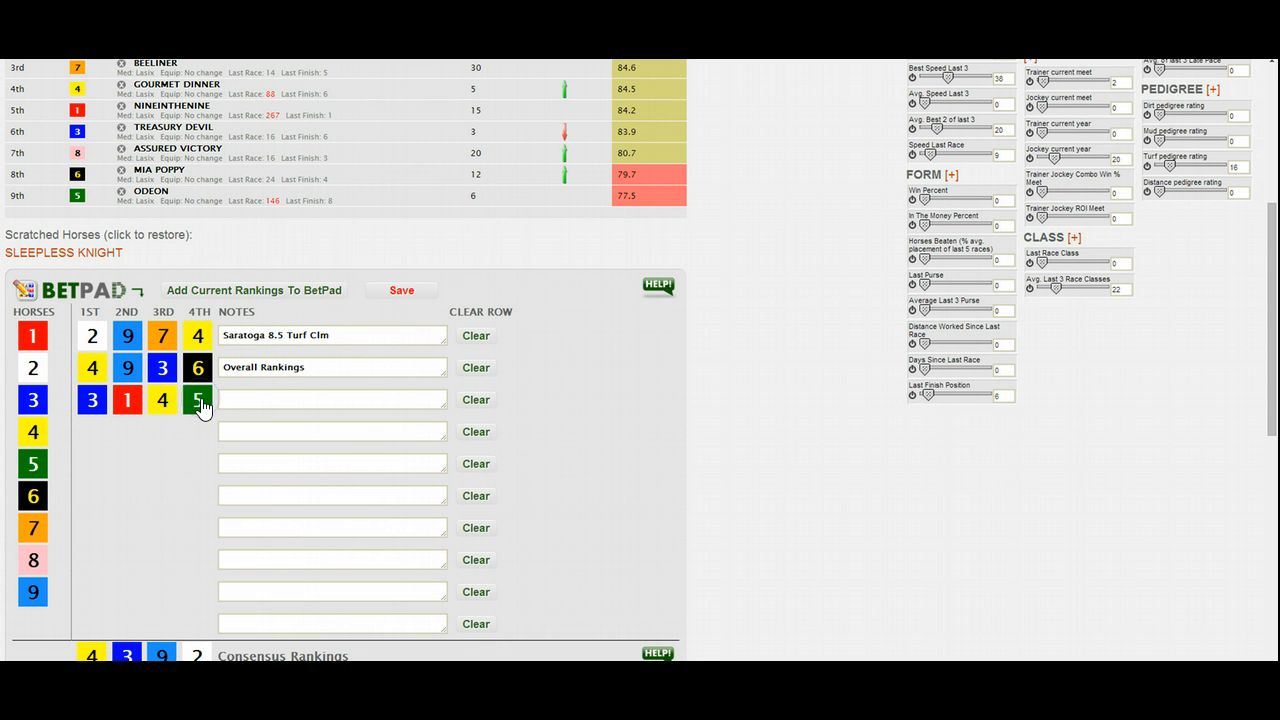
- Enter a note for the third row starting "PP View. I can say whatever I want" plus filler text, and try resizing the note field
click(236, 402)
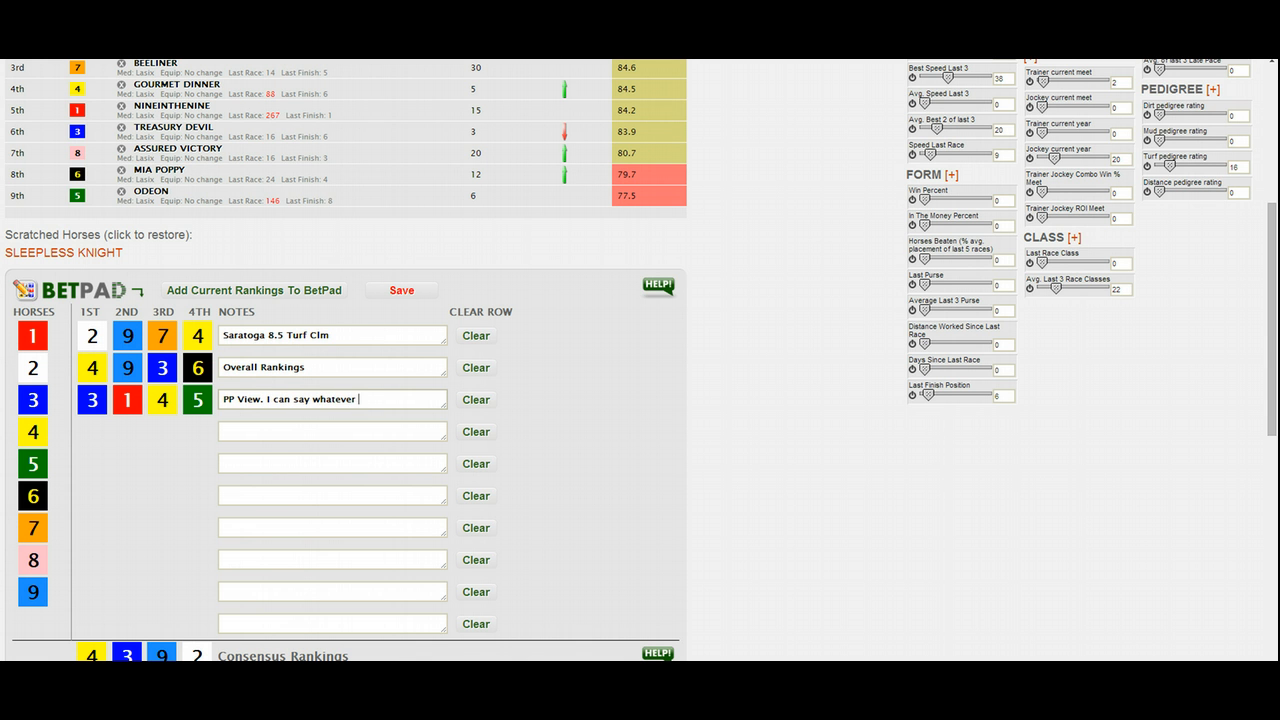
text(';lk';alskd)
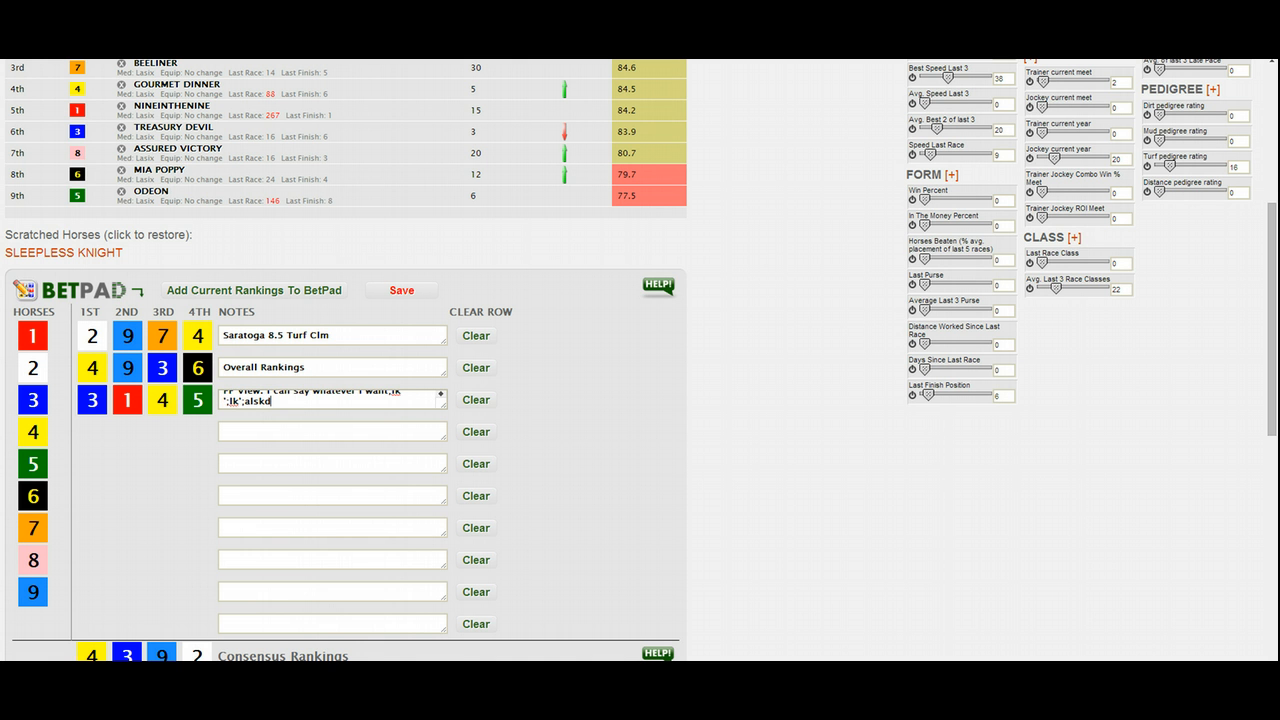
text(f';laskdf';lkadf)
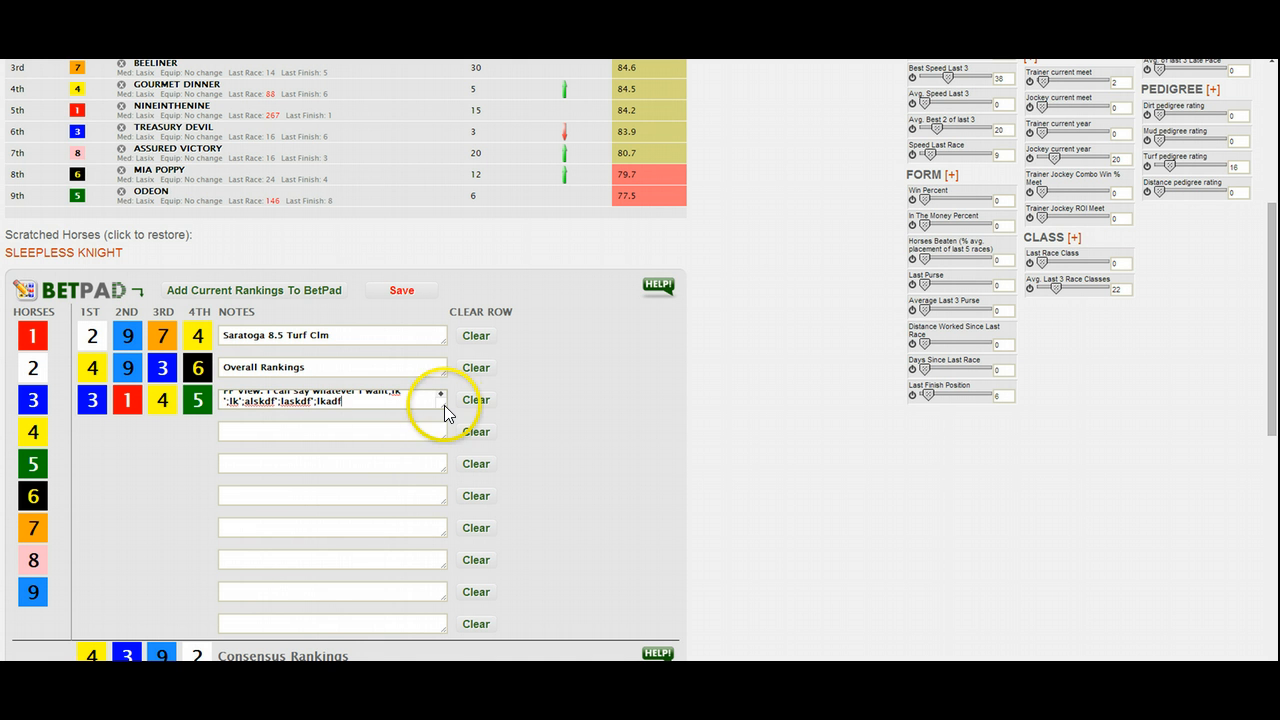
drag(443, 404, 446, 506)
drag(445, 572, 414, 362)
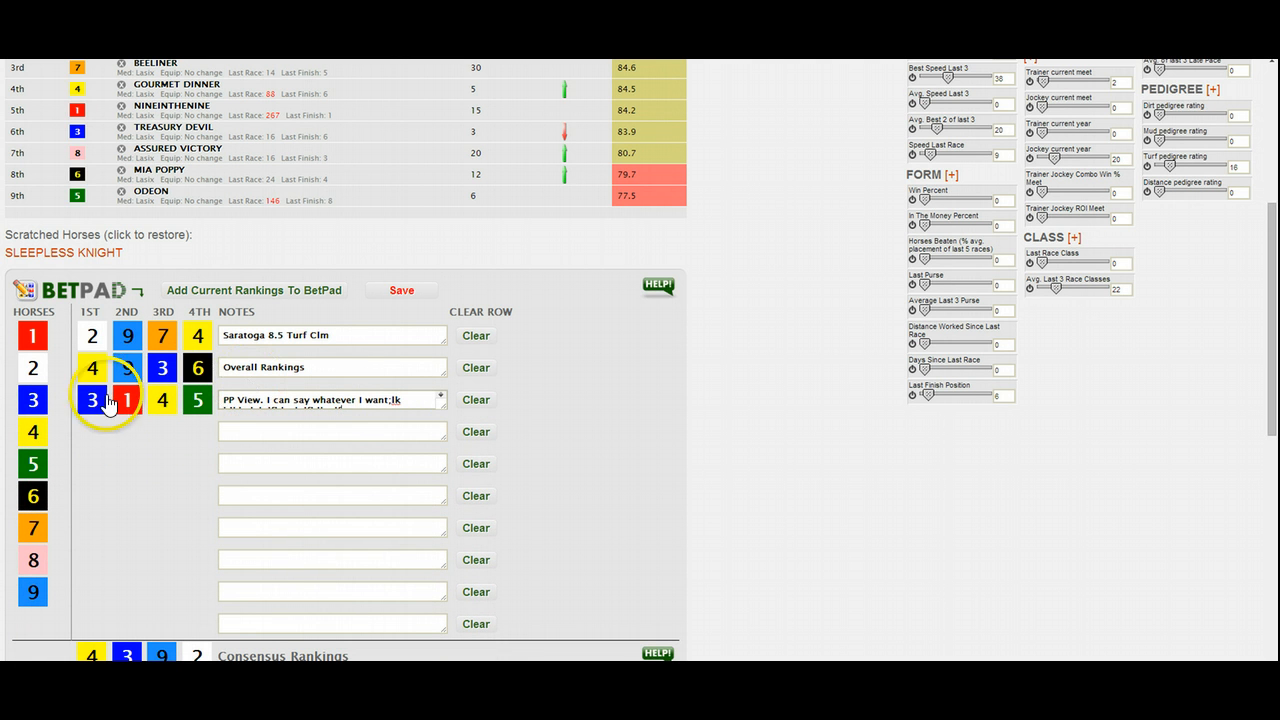
- Open the detailed BetMix Rankings, add the Turf Pedigree ranking to the BetPad, and close the rankings
scroll(205, 405, down, 1)
scroll(205, 372, up, 3)
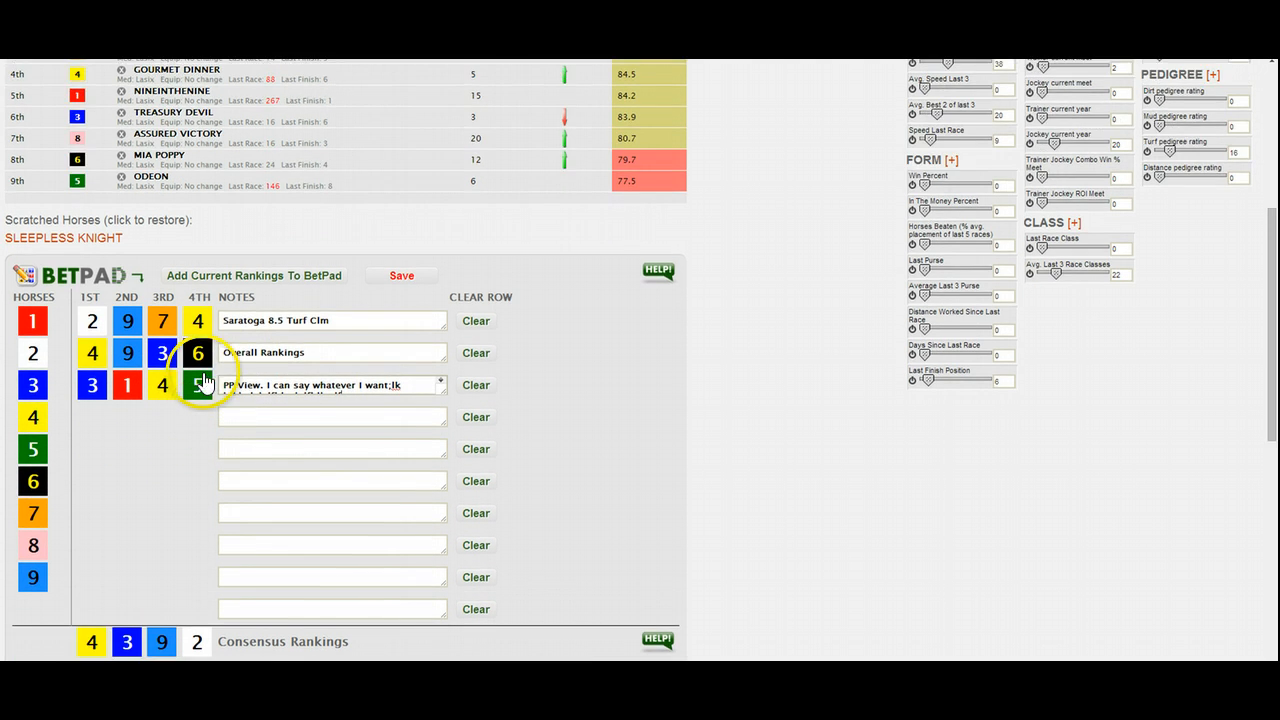
scroll(209, 372, down, 1)
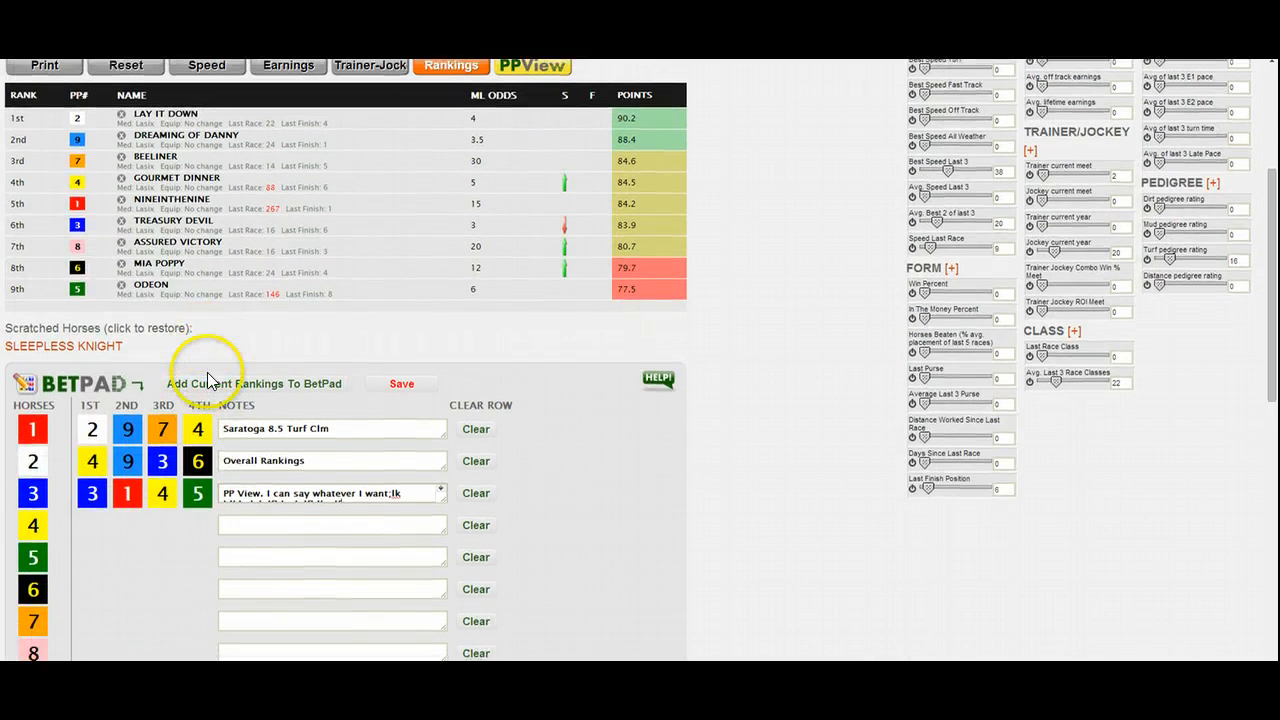
scroll(209, 372, up, 2)
scroll(382, 328, up, 1)
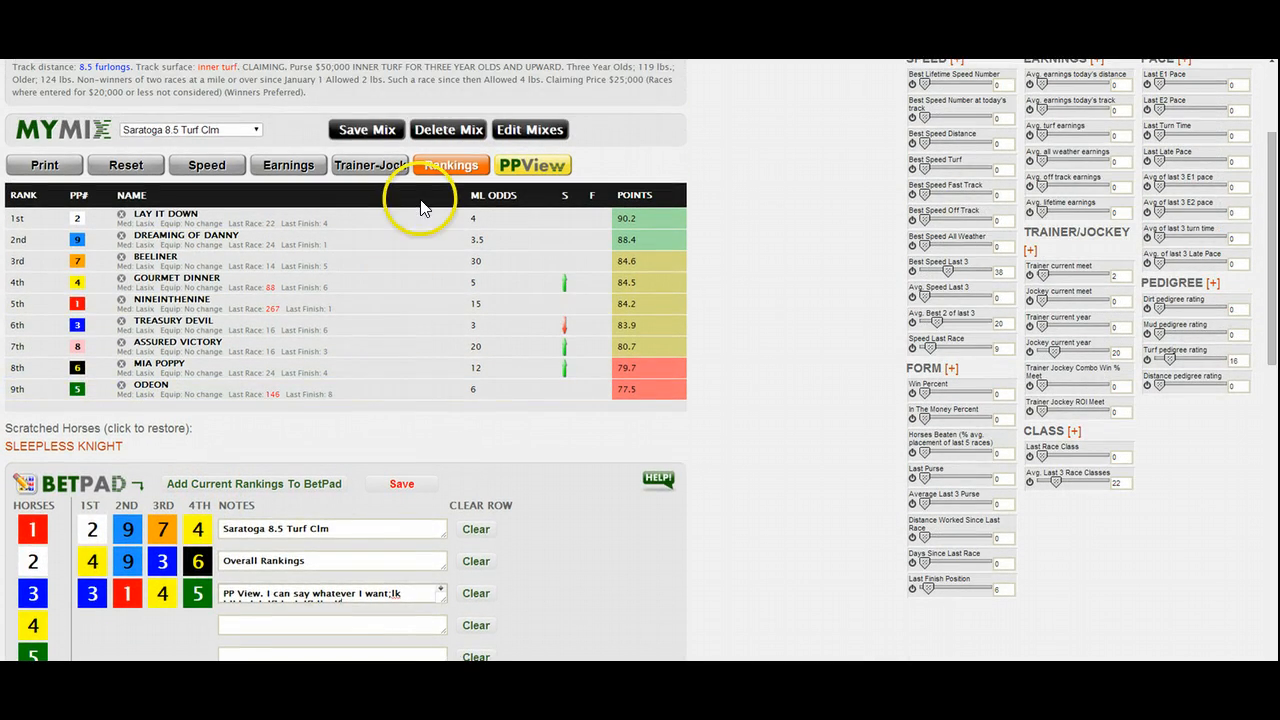
click(443, 164)
scroll(650, 443, down, 3)
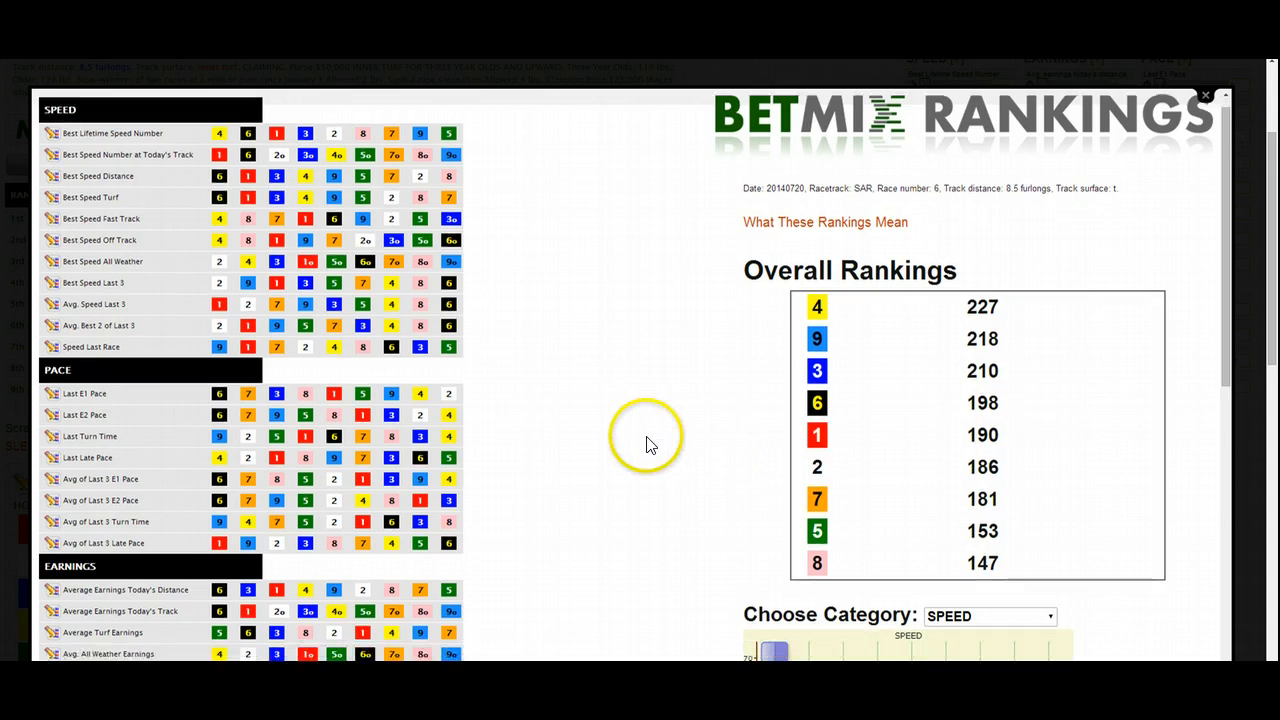
scroll(645, 448, down, 10)
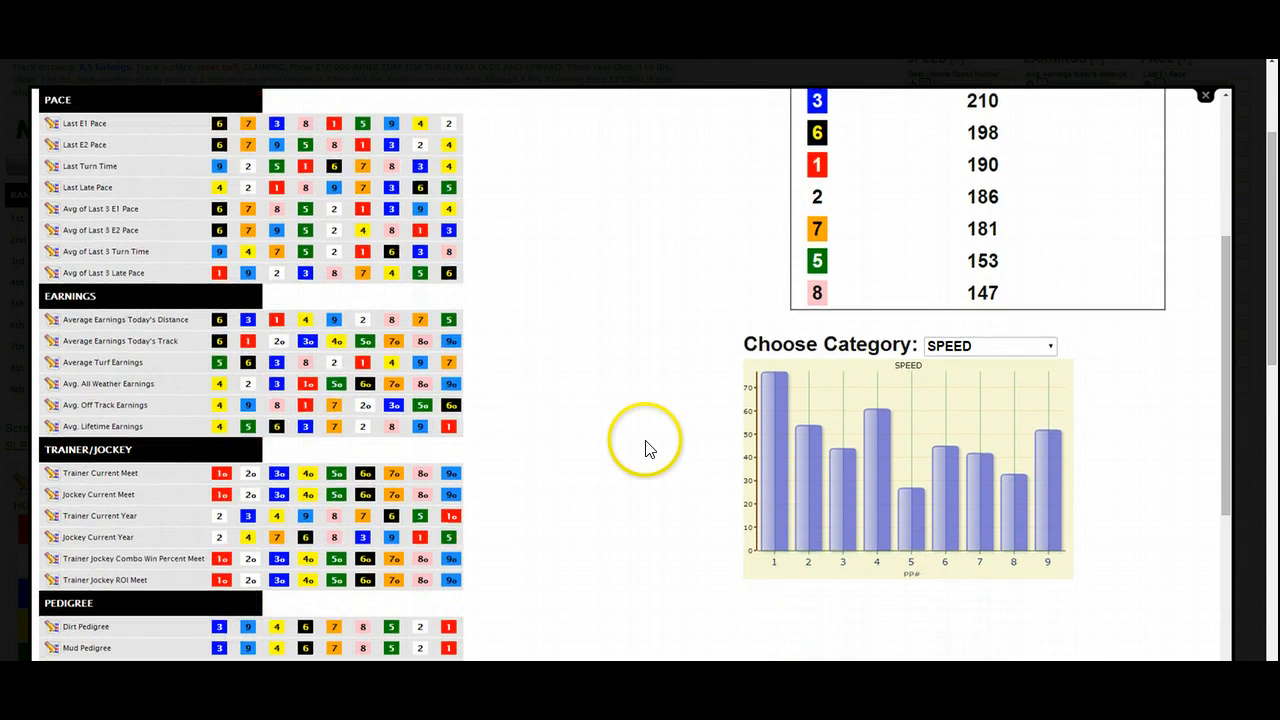
scroll(645, 448, up, 3)
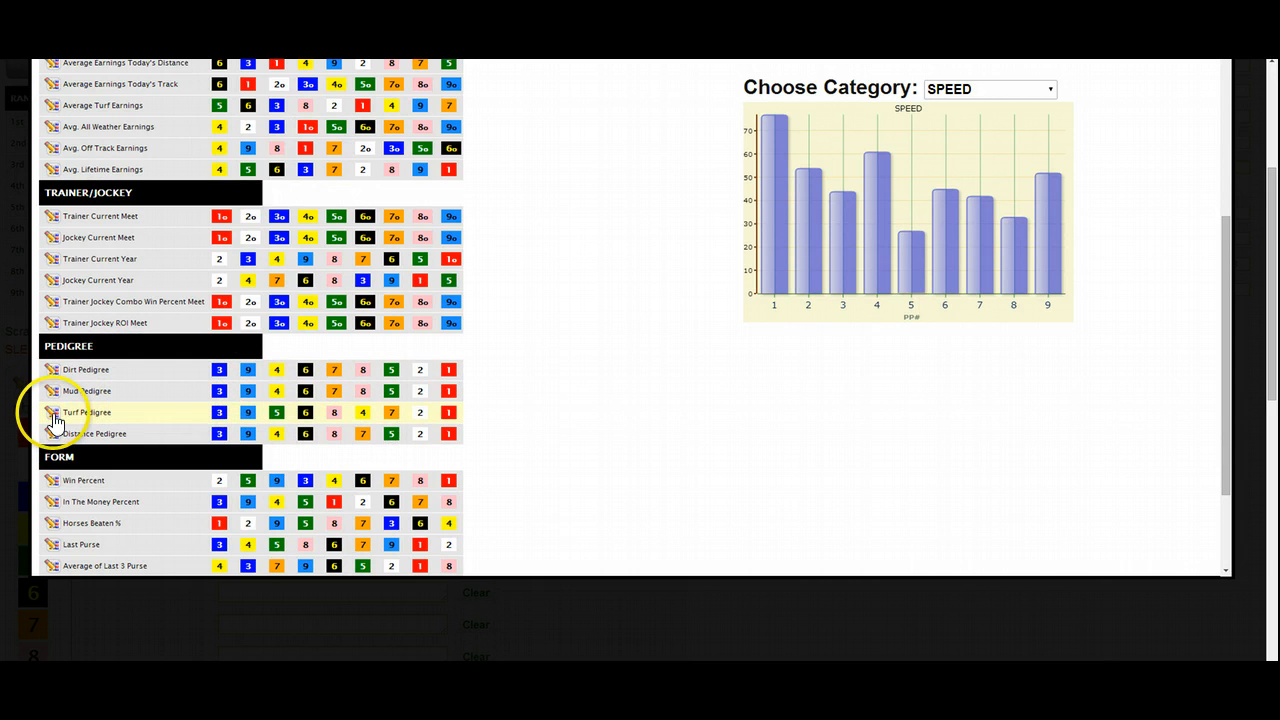
click(53, 413)
scroll(1192, 124, up, 1)
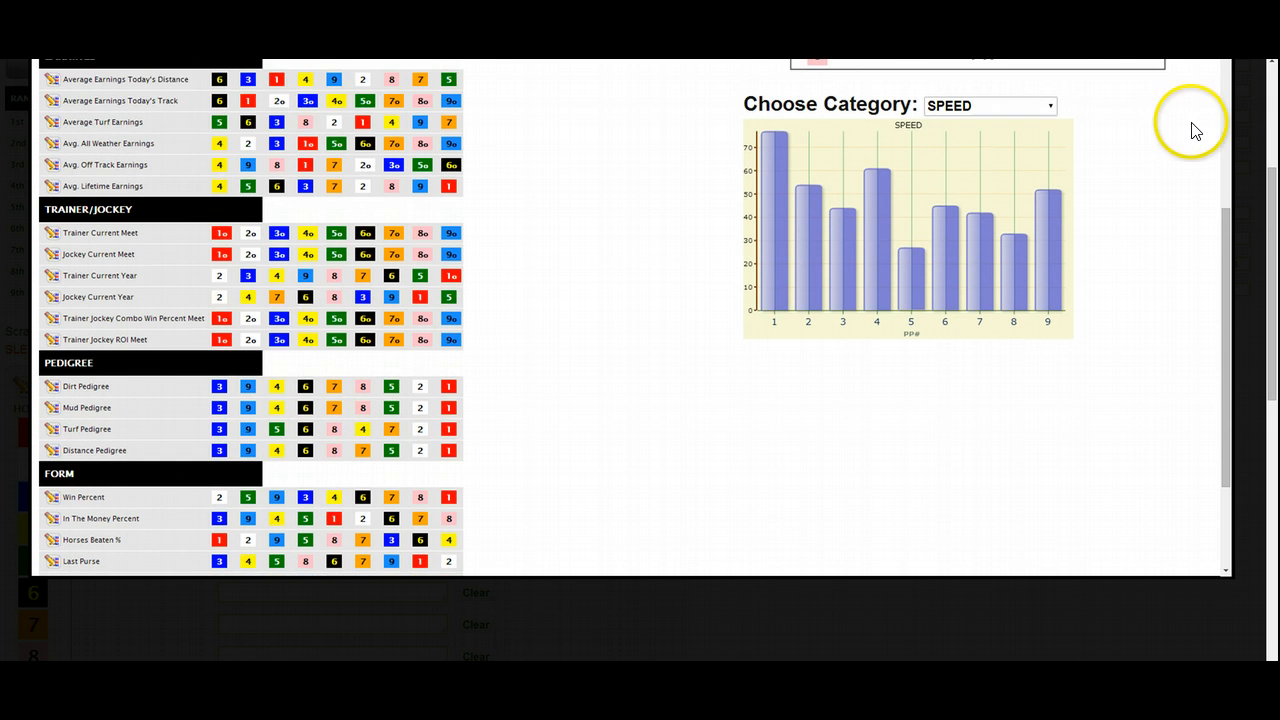
scroll(1192, 131, up, 6)
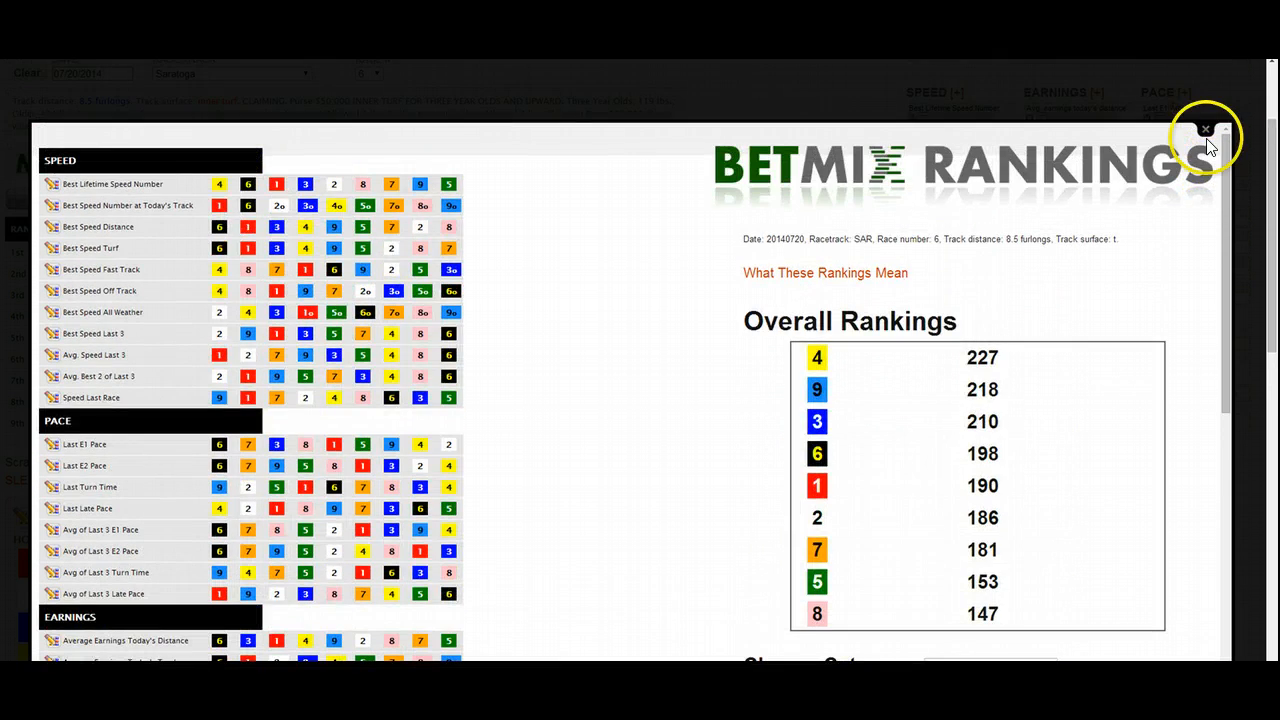
click(1206, 129)
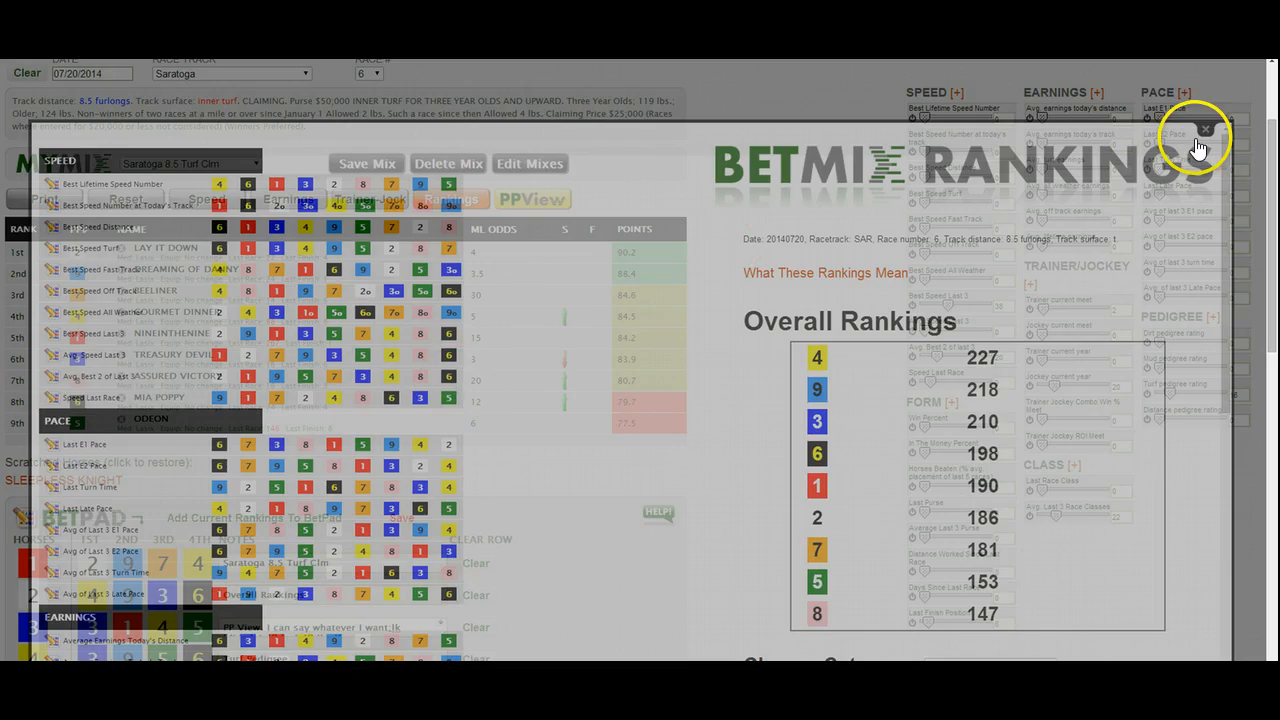
- Clear the duplicate Turf Pedigree entry from the fifth BetPad row and save the BetPad
scroll(391, 403, down, 1)
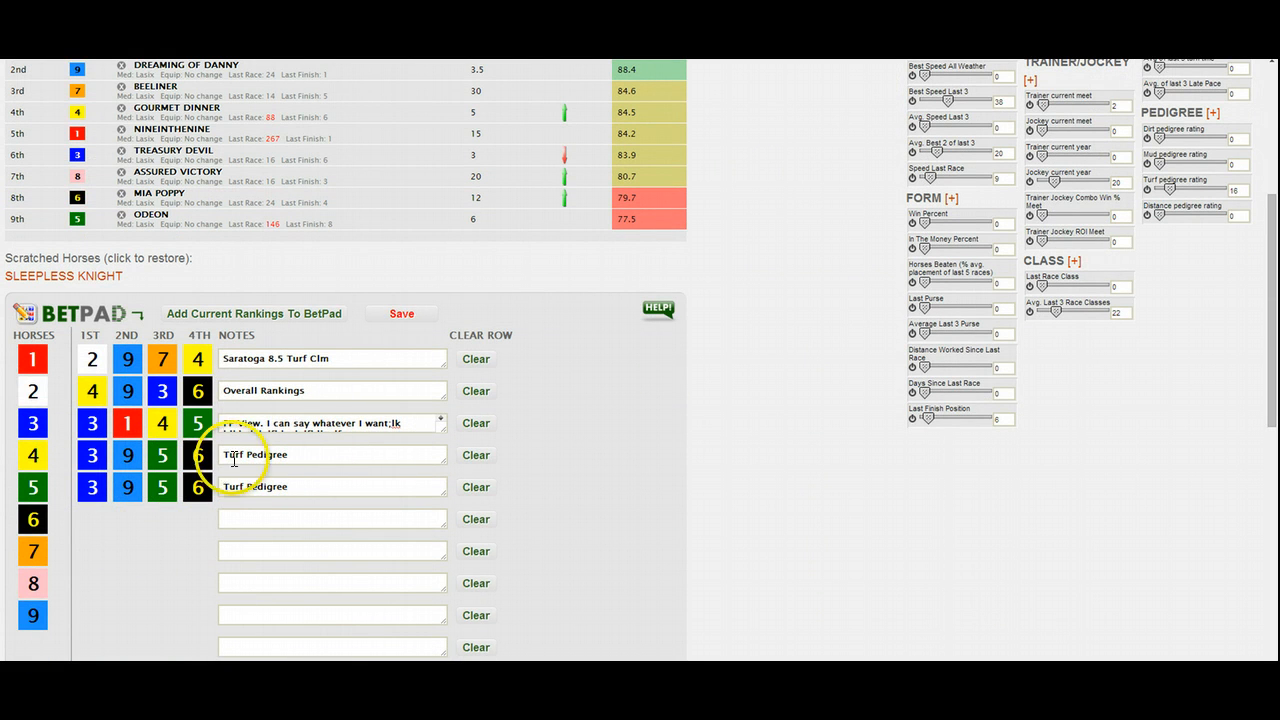
click(473, 488)
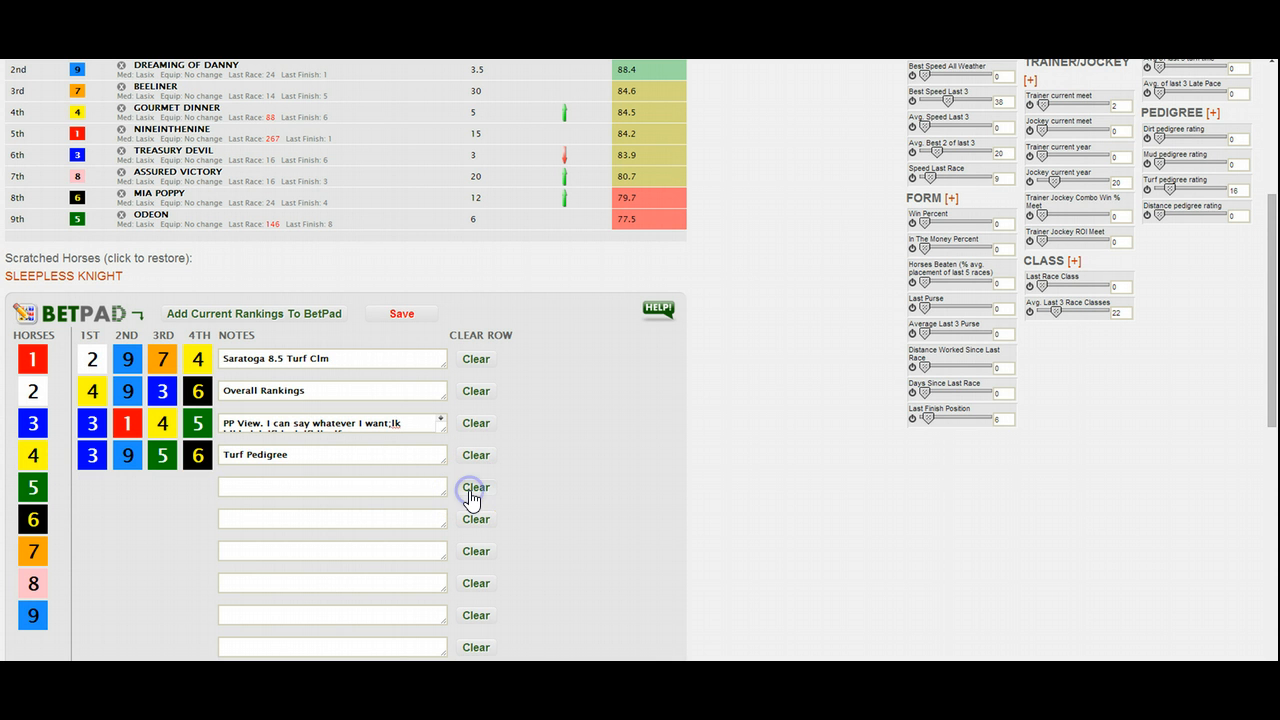
scroll(267, 493, down, 1)
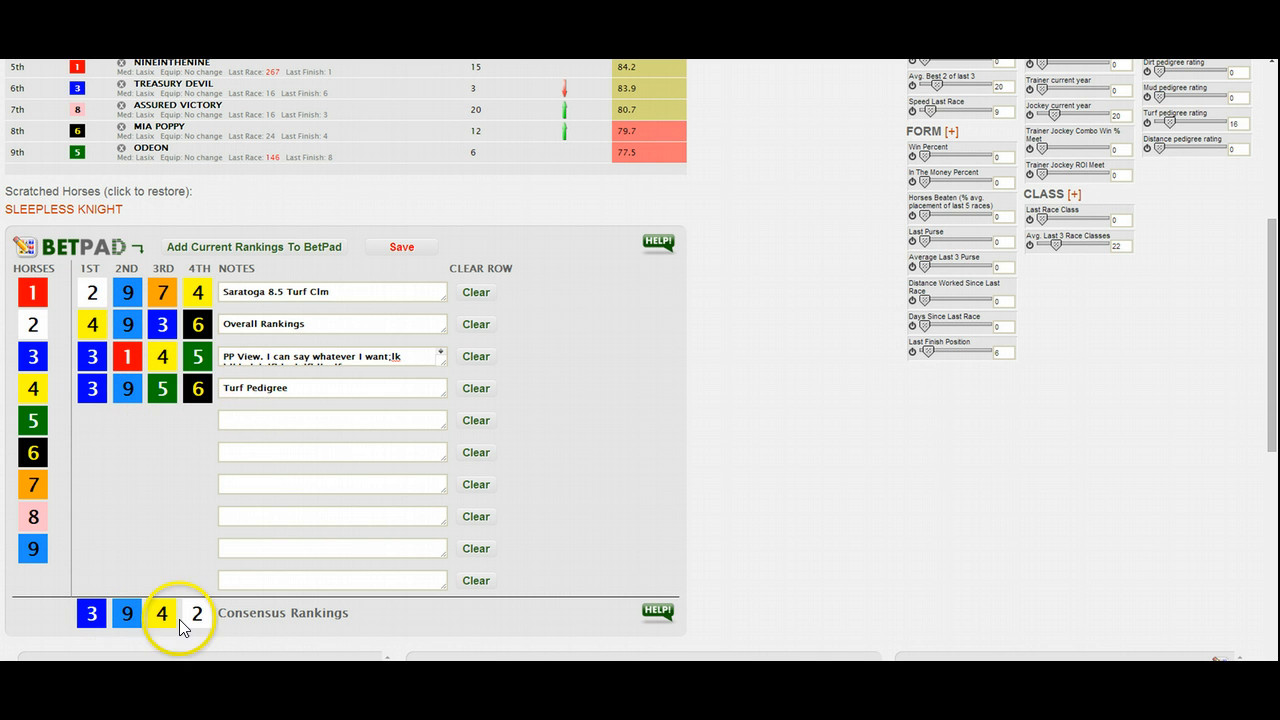
scroll(215, 566, up, 1)
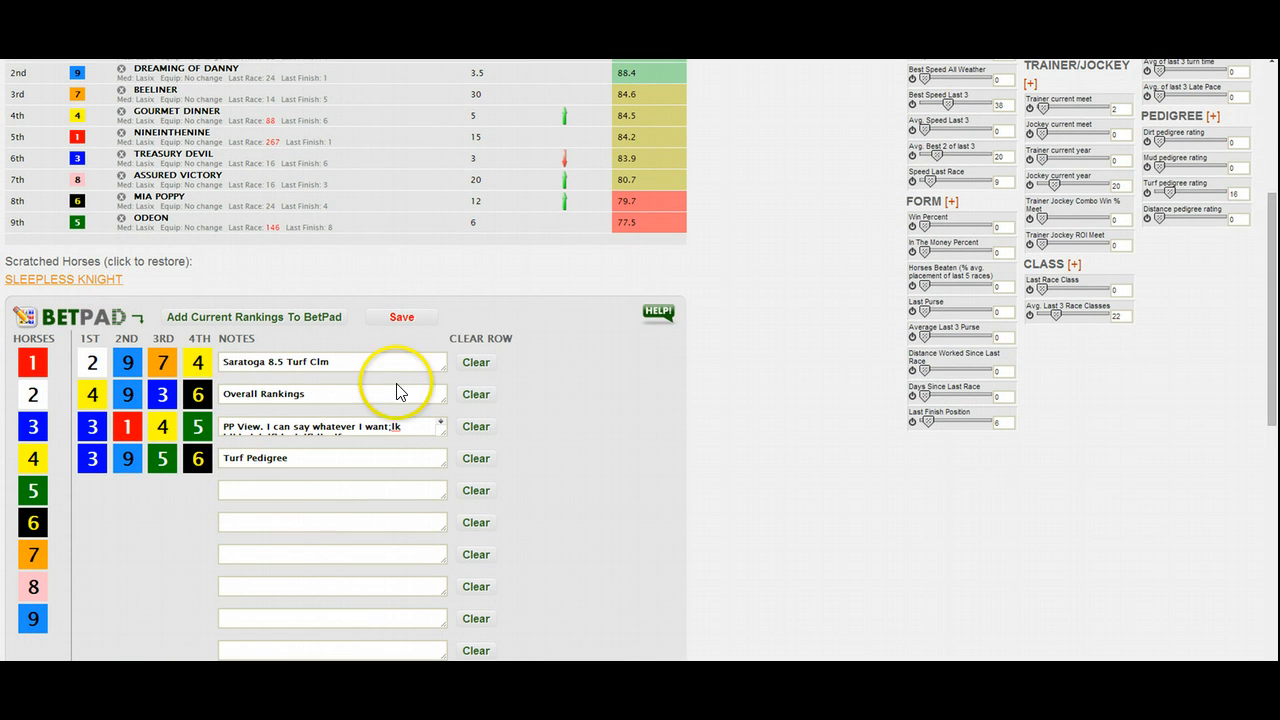
click(406, 319)
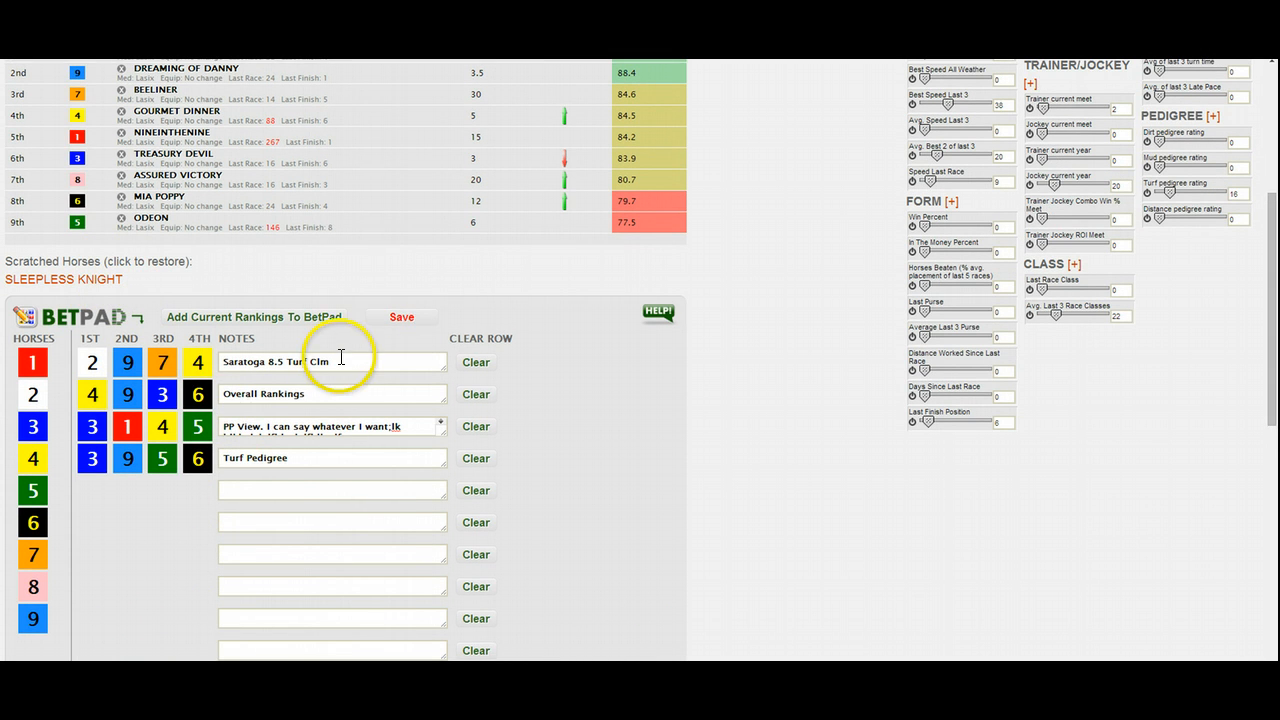
- View the saved BetPad Notes list and sort it by date, racetrack and race number
scroll(337, 360, down, 2)
scroll(225, 392, up, 4)
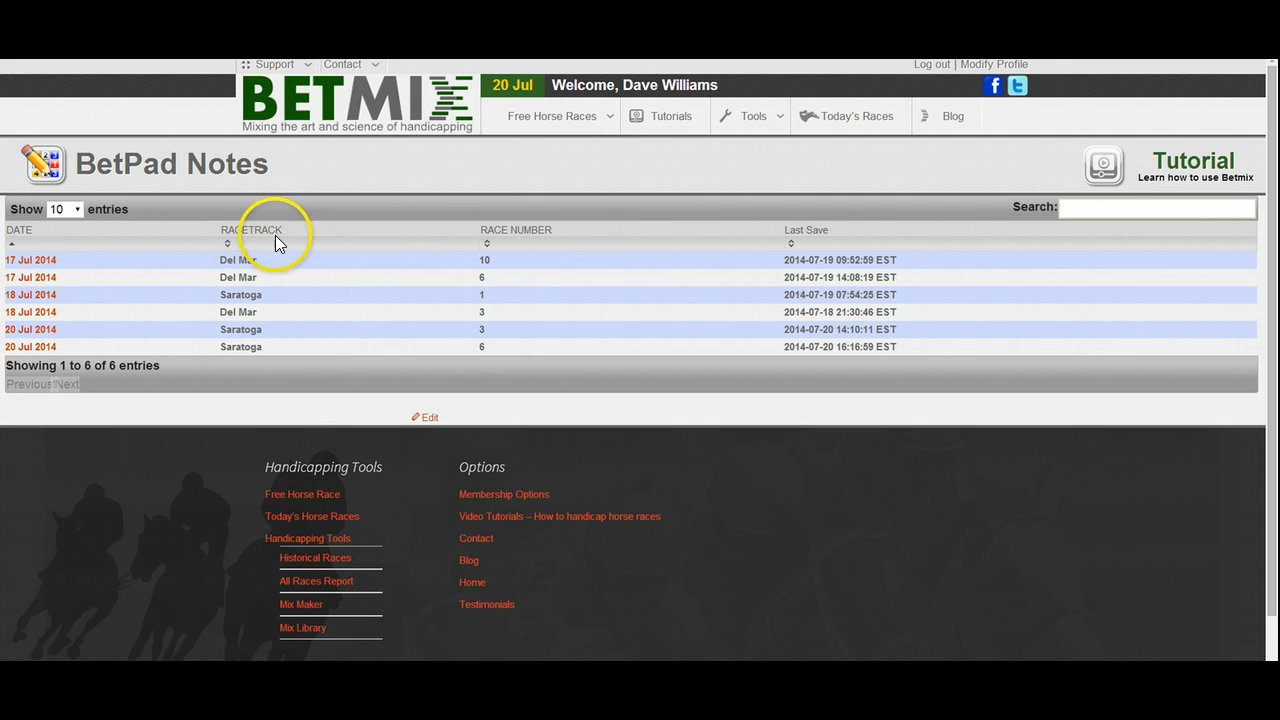
click(44, 243)
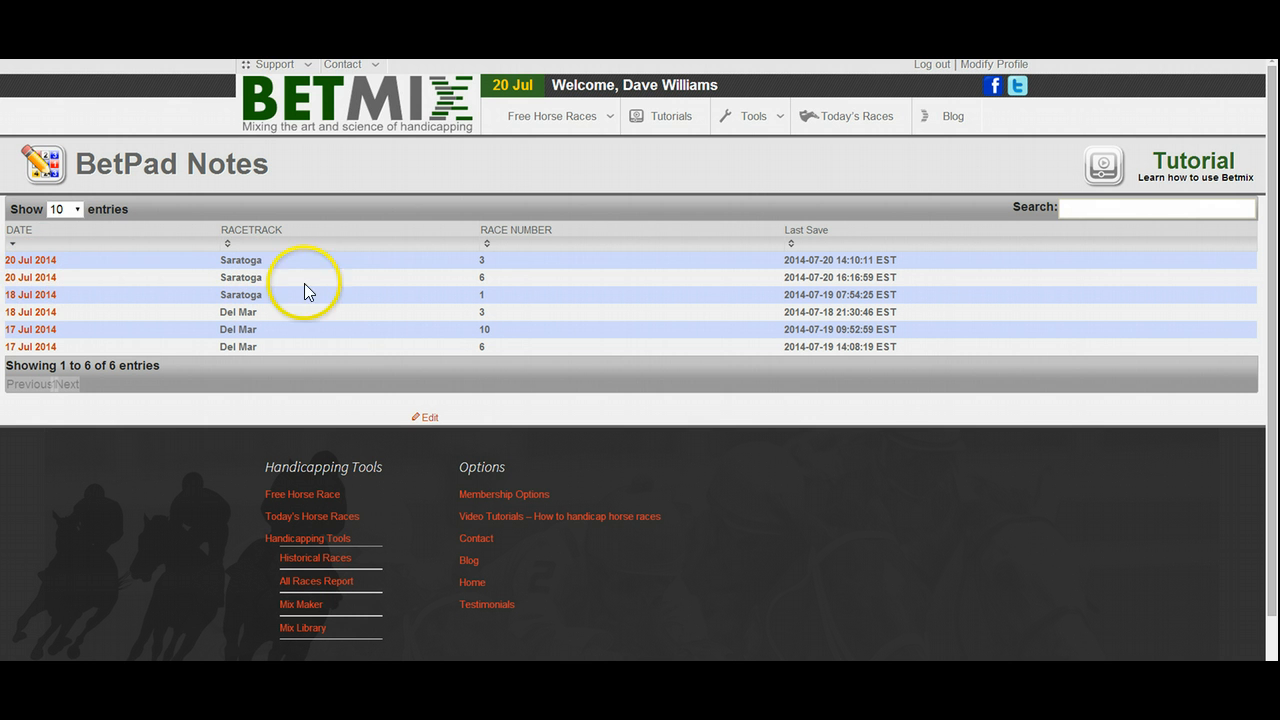
click(288, 228)
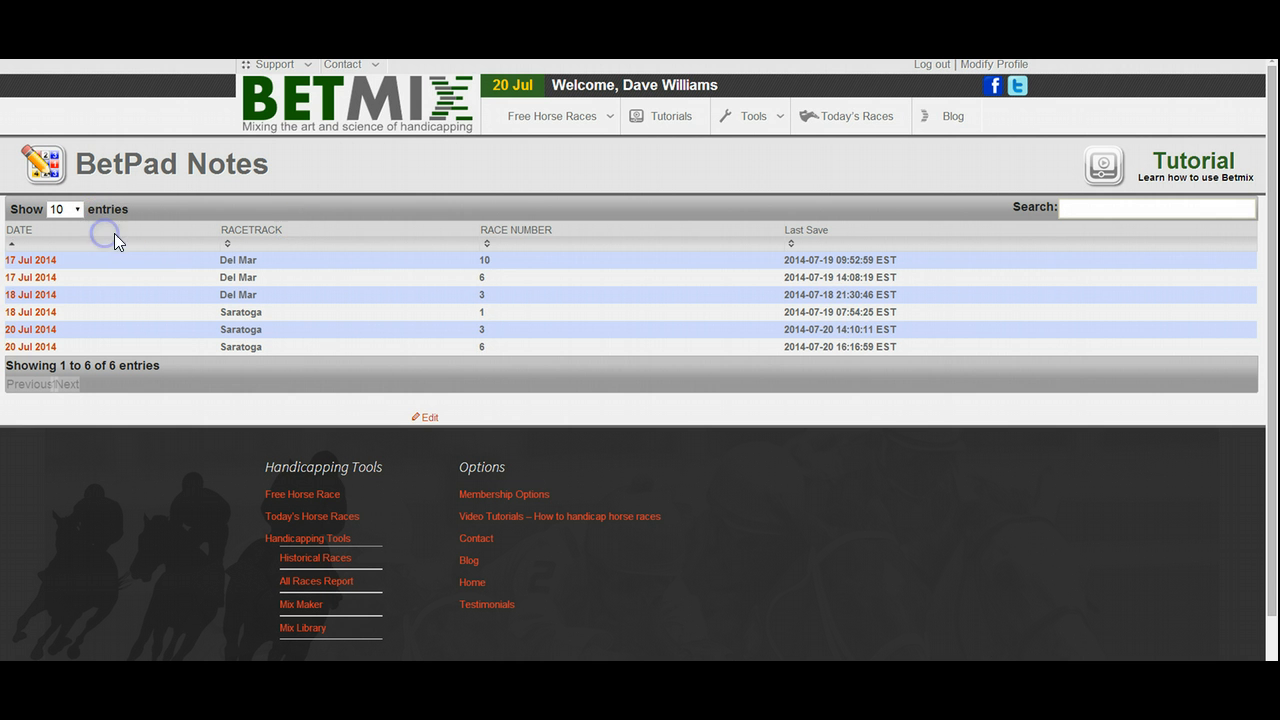
click(520, 230)
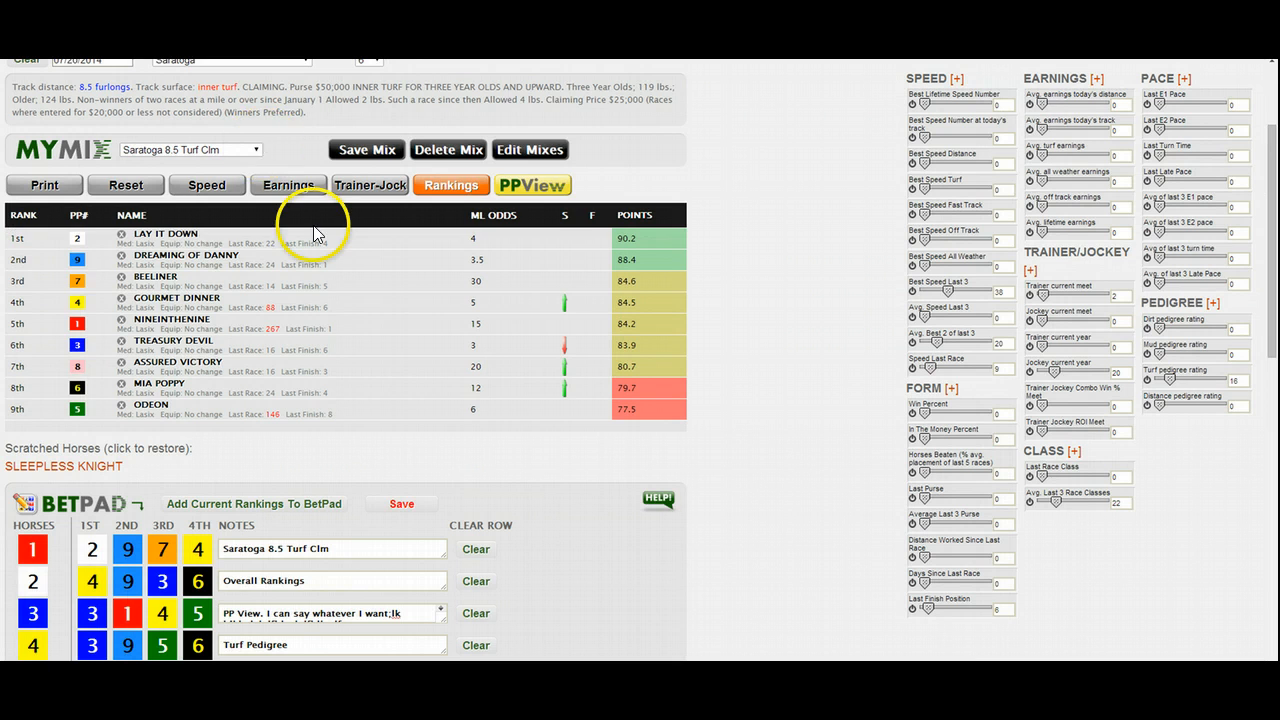
scroll(307, 295, up, 1)
scroll(307, 295, down, 2)
scroll(307, 295, up, 1)
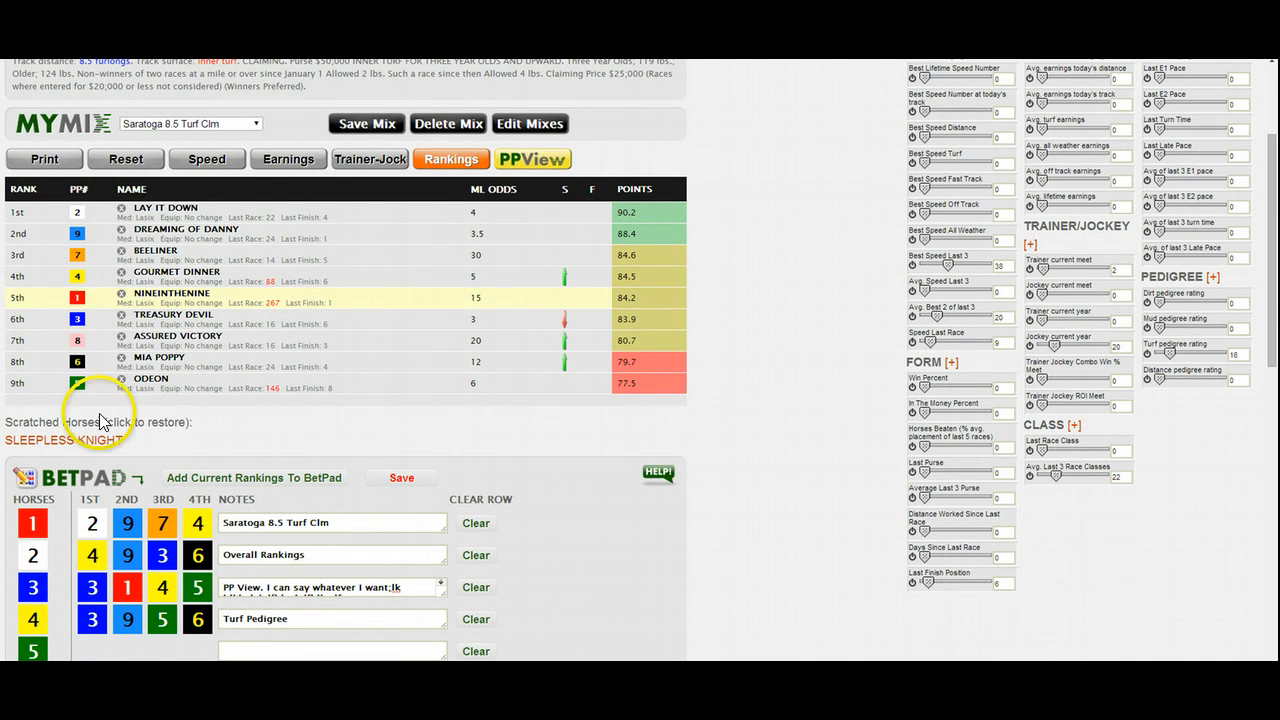
scroll(155, 594, down, 3)
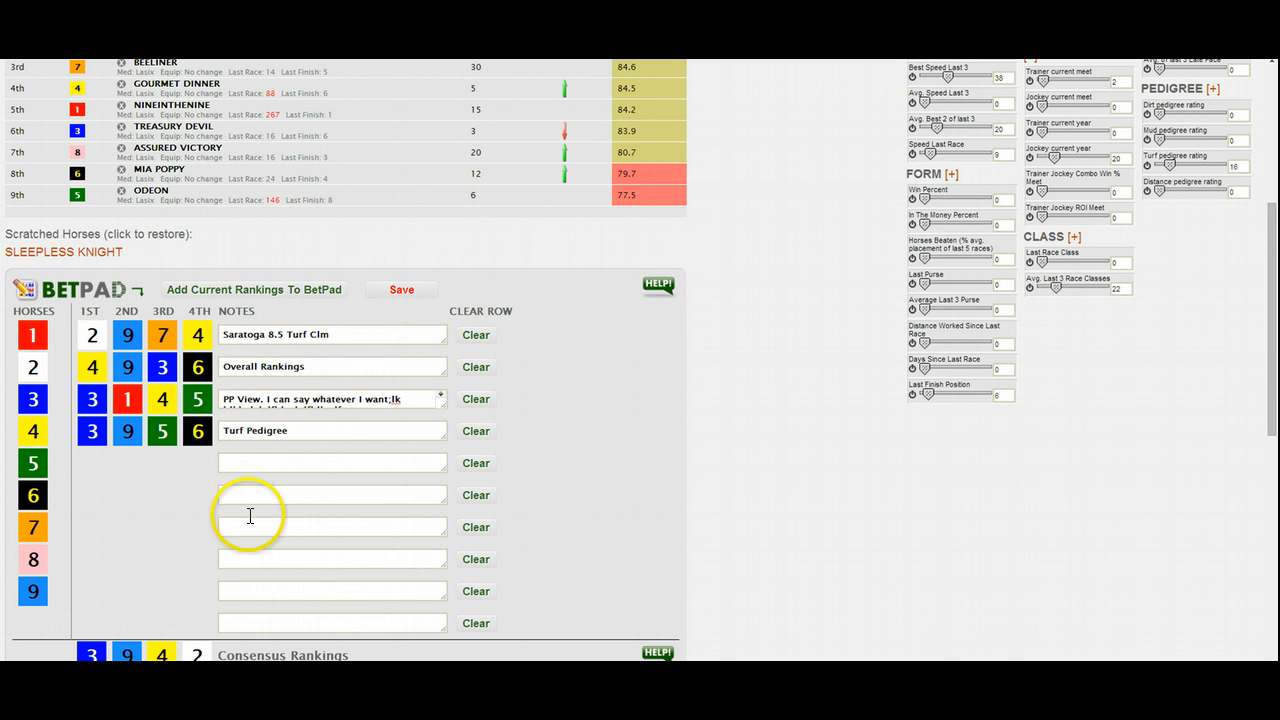
scroll(261, 505, down, 1)
scroll(261, 505, up, 1)
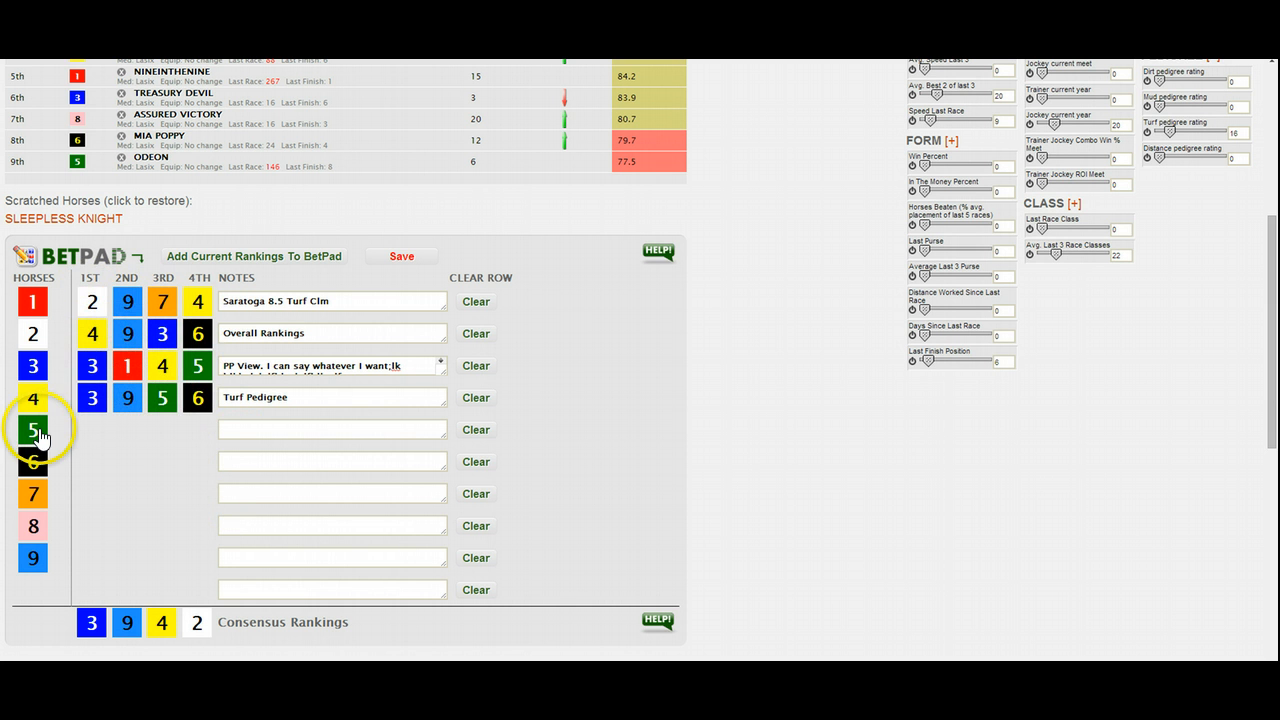
- Try hand-ranking horses 6, 1, 5 and 4 in the BetPad's fifth row, and clear that row
click(30, 300)
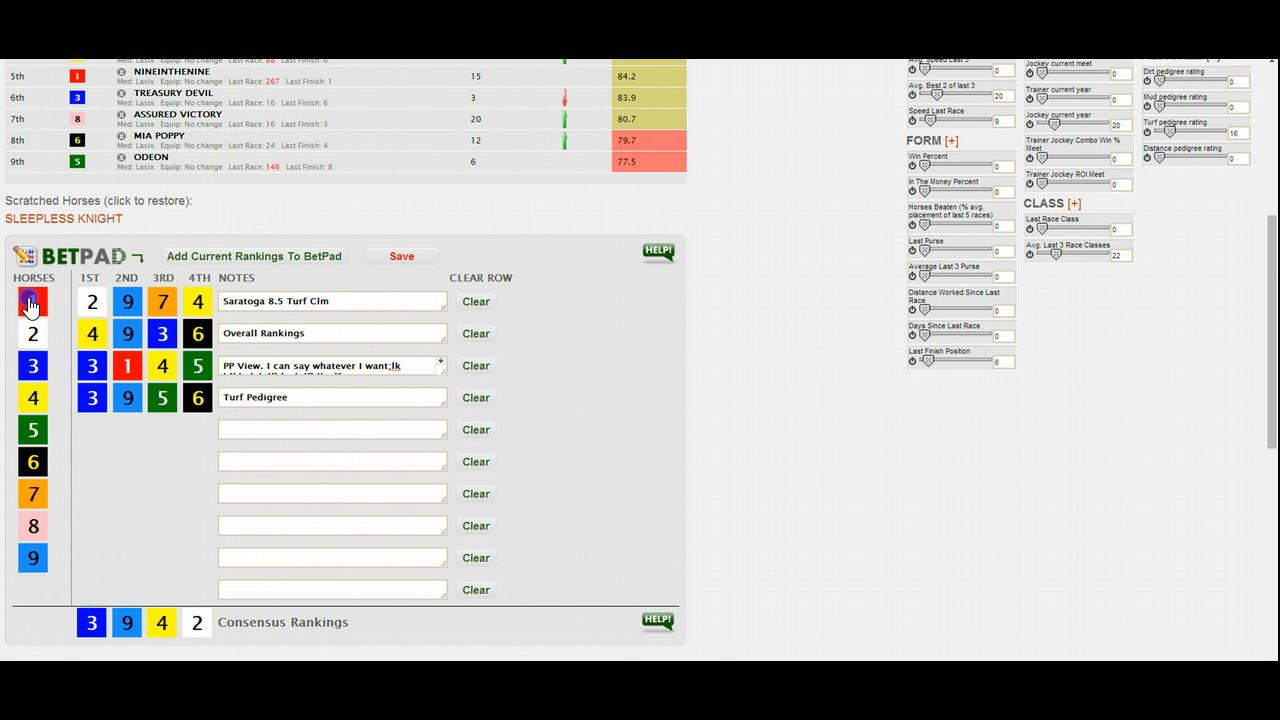
drag(30, 300, 134, 437)
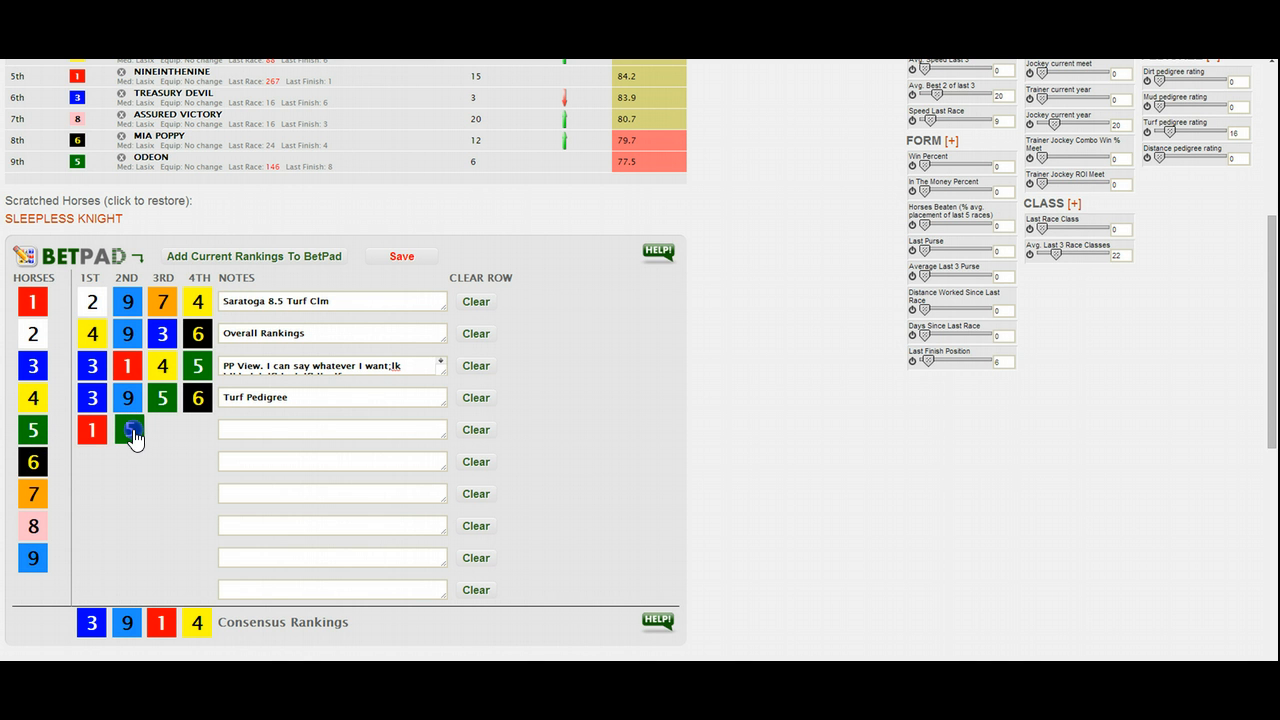
drag(33, 462, 172, 445)
drag(33, 400, 92, 437)
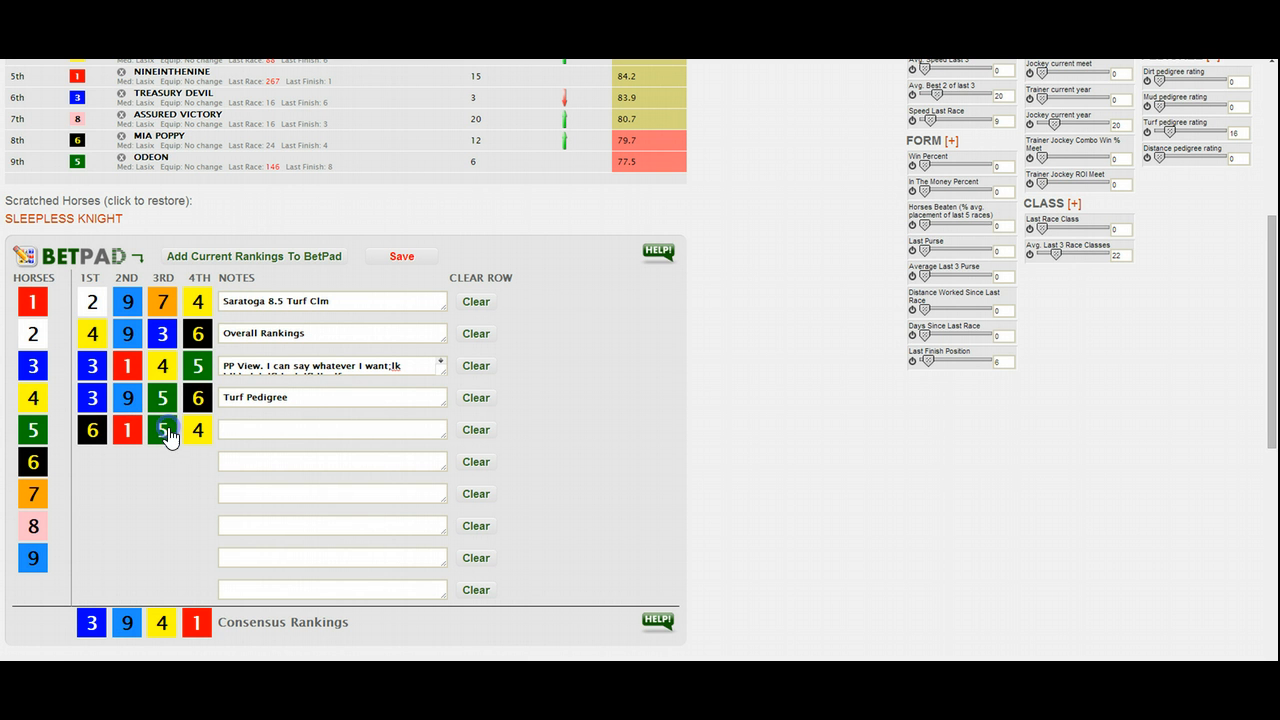
click(471, 430)
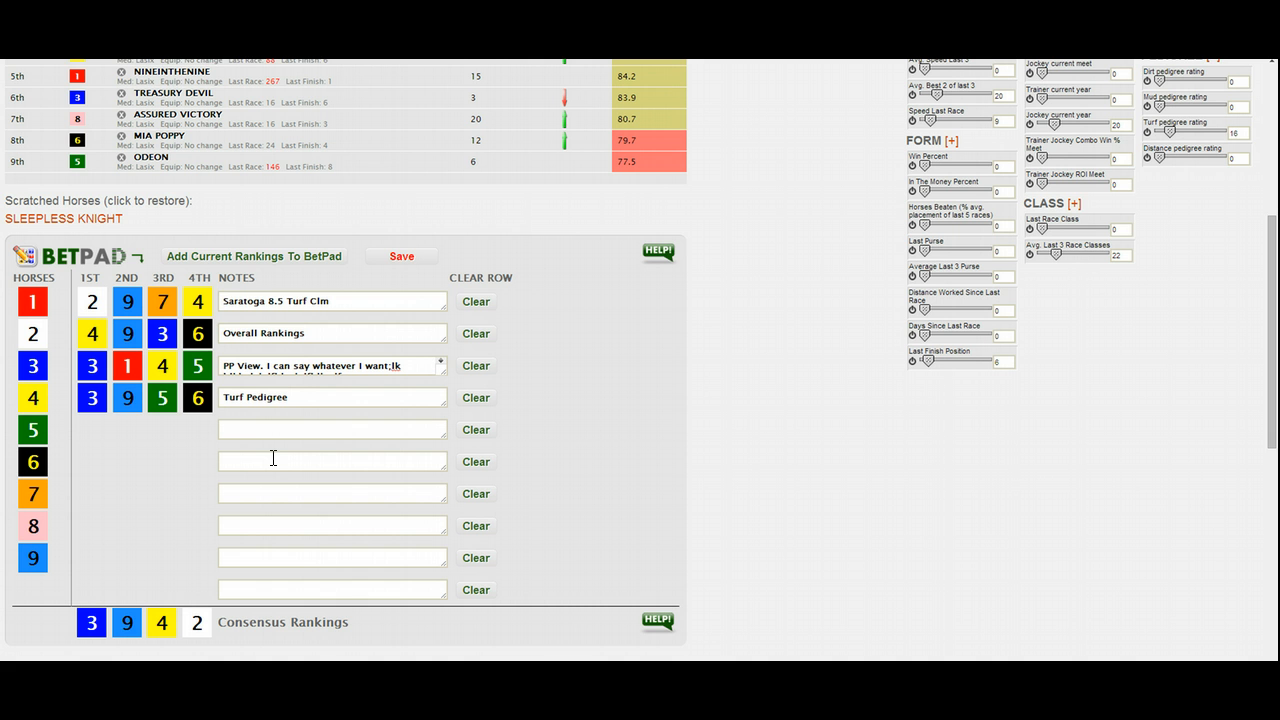
- Collapse the BetPad section on the race page
scroll(240, 463, up, 3)
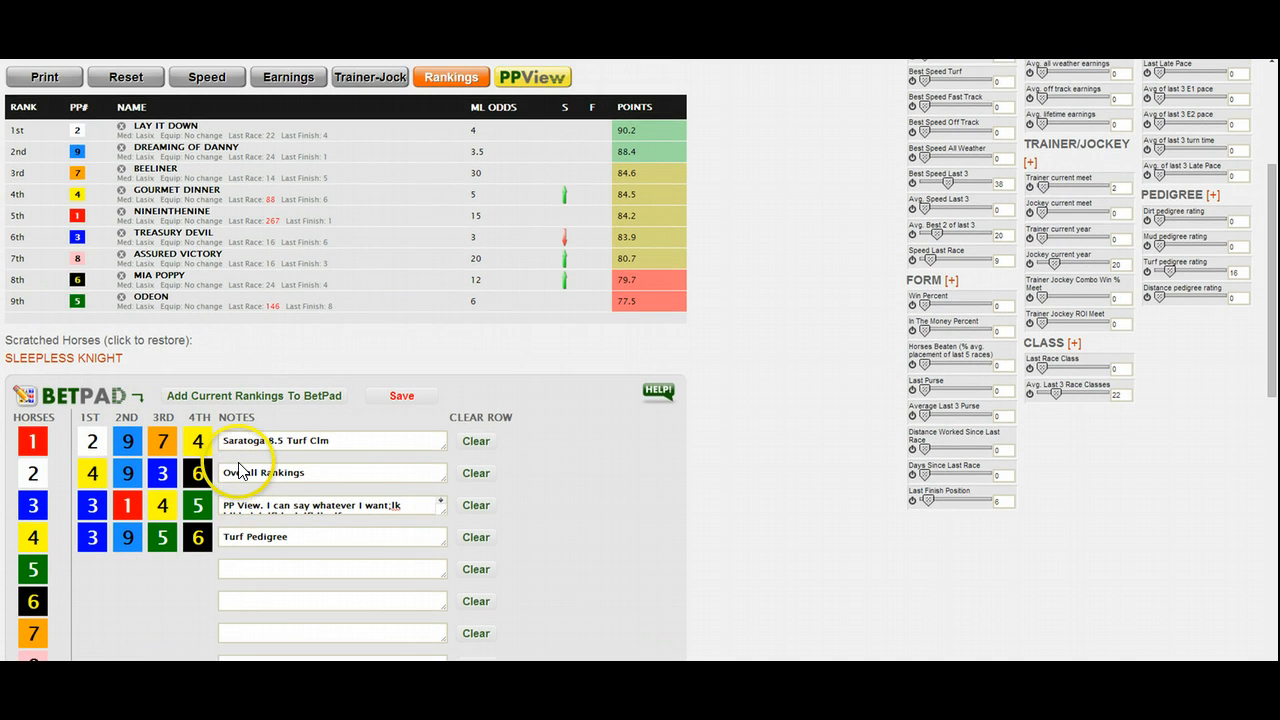
scroll(240, 463, down, 1)
scroll(240, 463, down, 1)
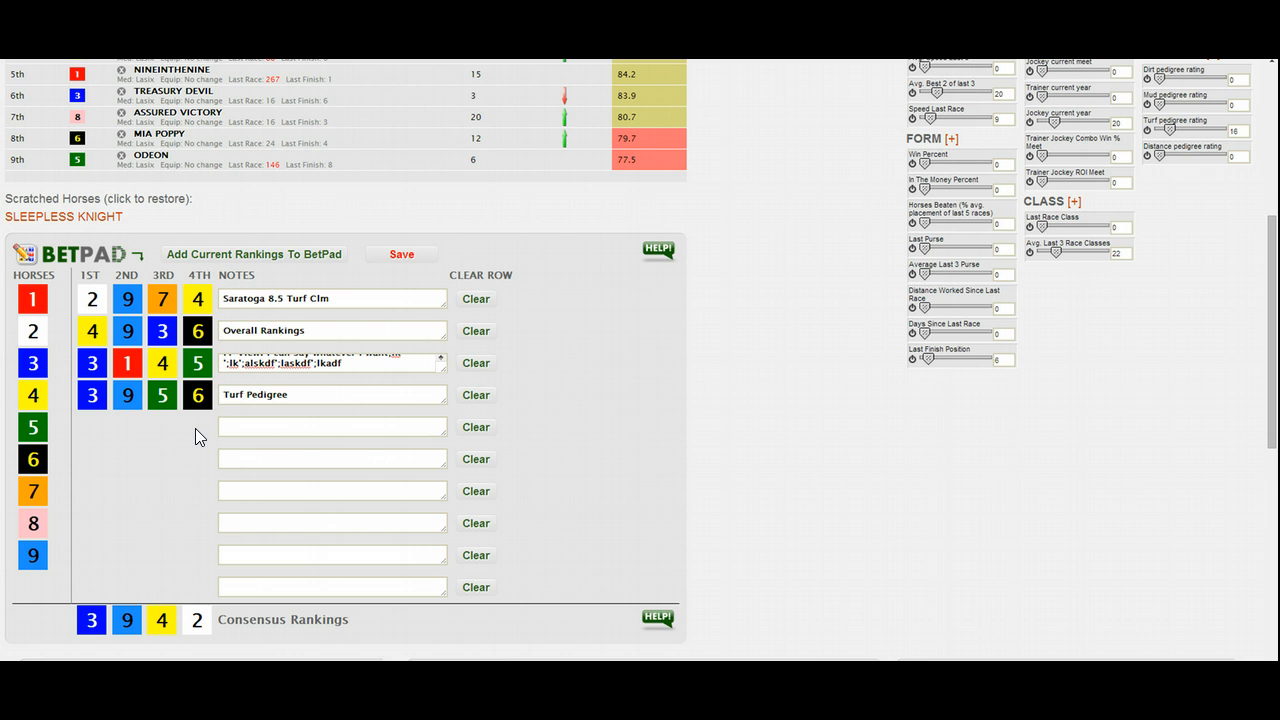
scroll(195, 428, up, 1)
scroll(195, 428, down, 1)
click(139, 245)
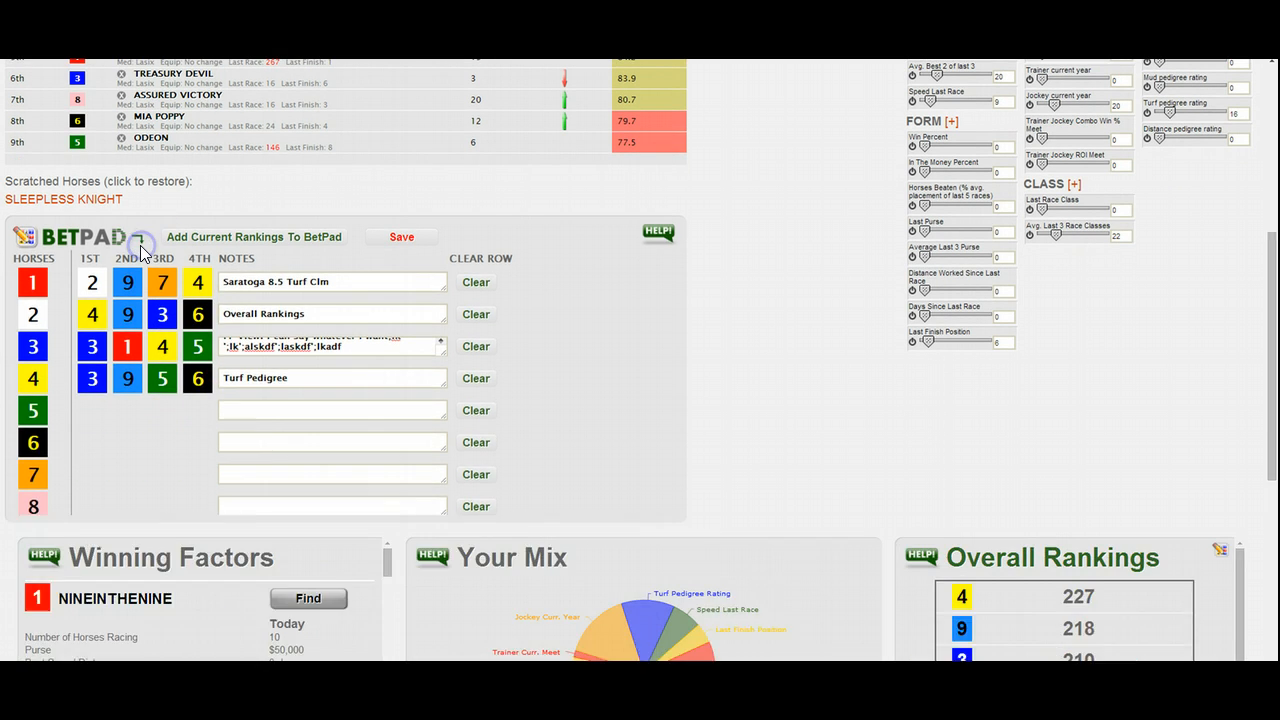
- Expand the BetPad section to review its ranking rows and notes, and collapse it again
scroll(141, 252, up, 4)
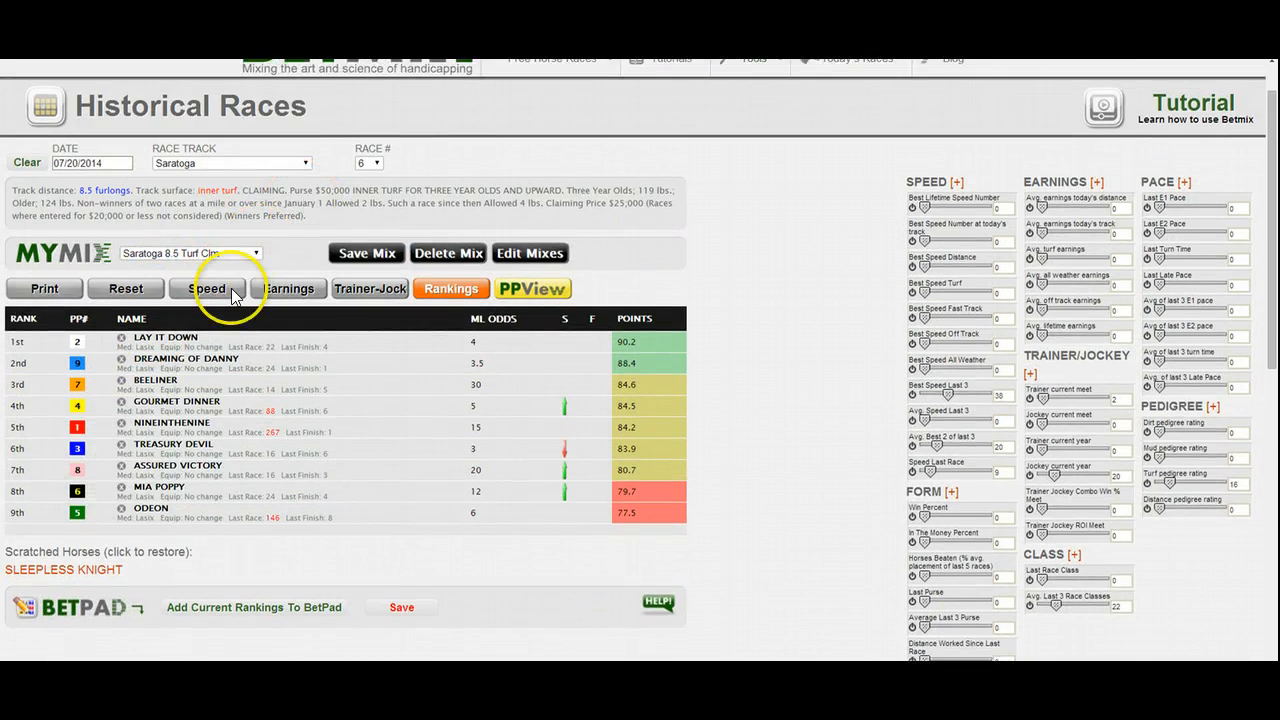
scroll(160, 540, down, 1)
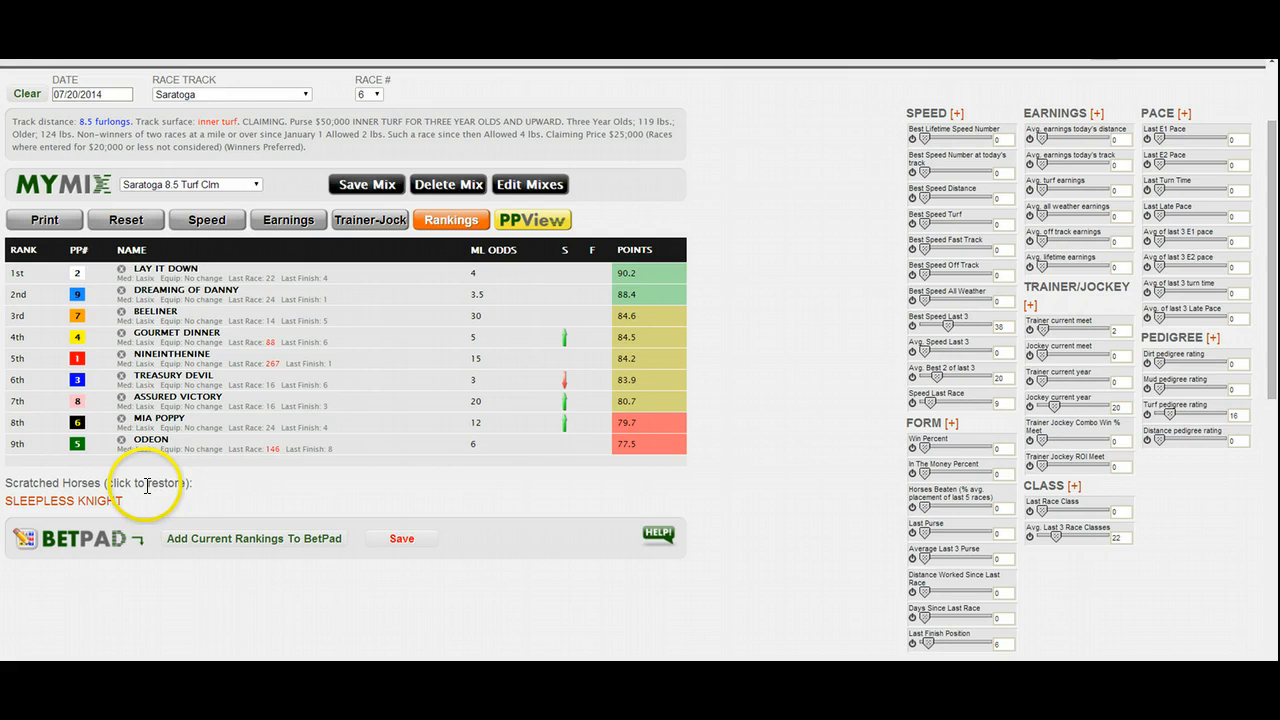
click(139, 540)
scroll(138, 540, down, 2)
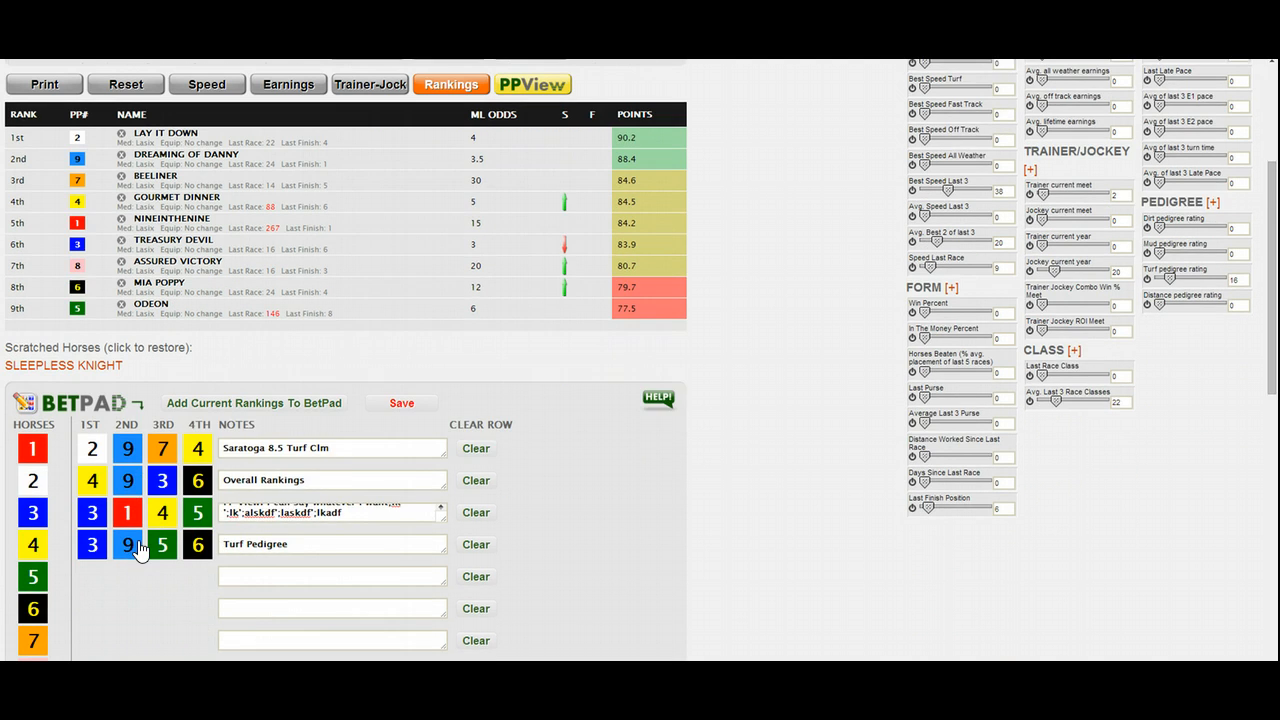
scroll(139, 548, up, 1)
click(142, 462)
click(143, 460)
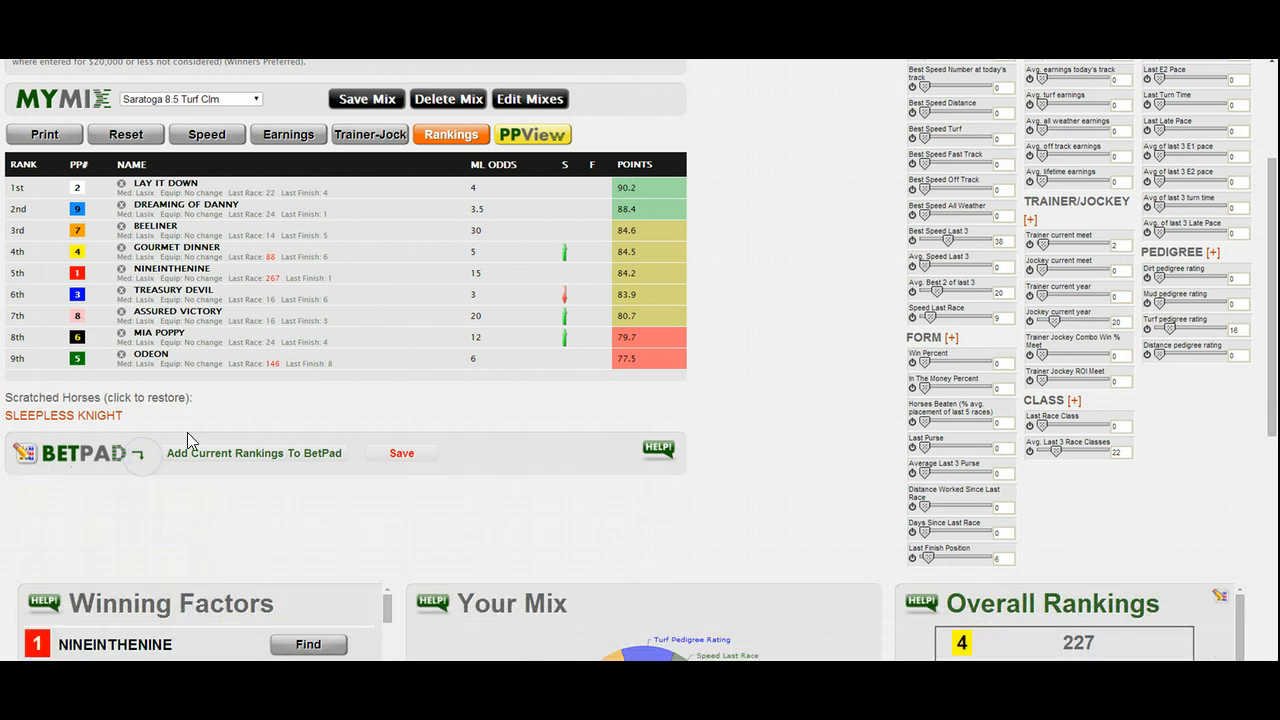
scroll(347, 402, up, 3)
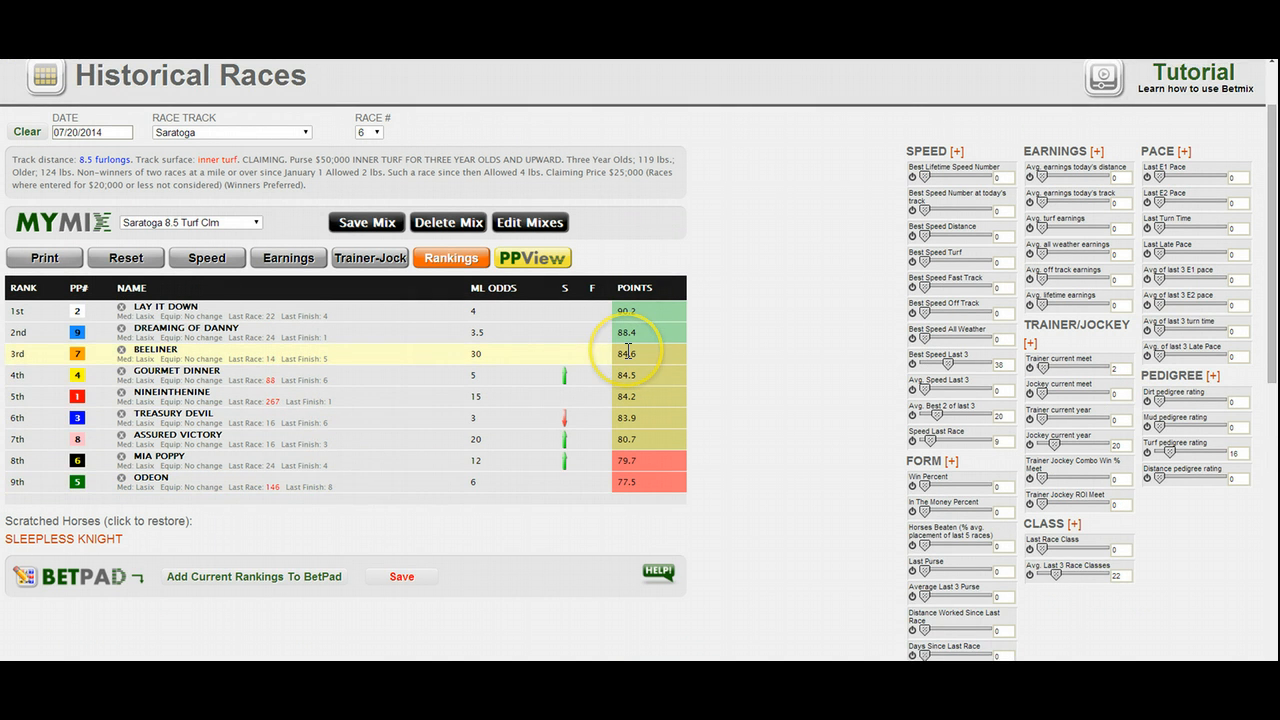
scroll(620, 352, up, 1)
scroll(628, 350, down, 3)
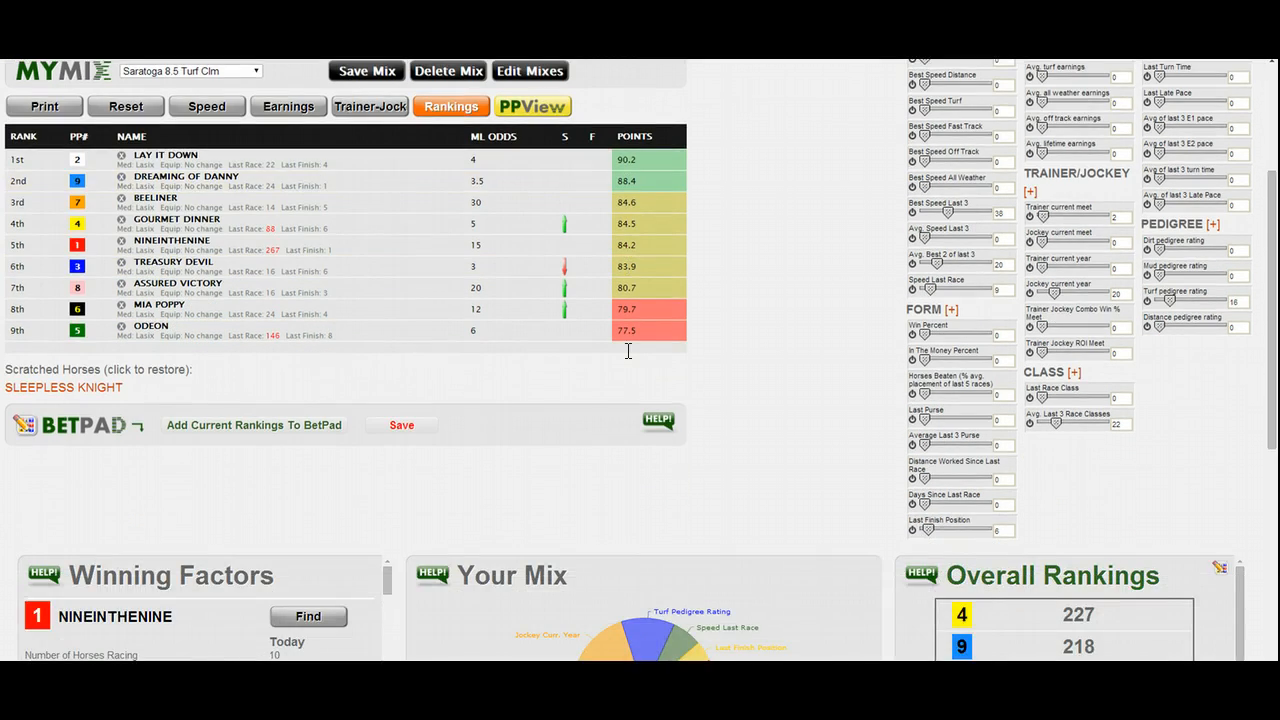